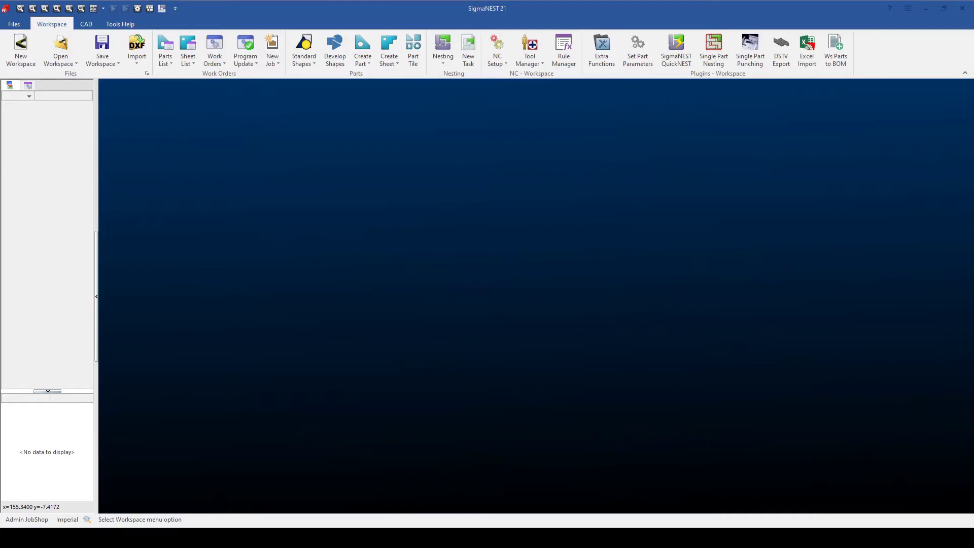
Step: Draw a 120 by 60 rectangle in the CAD workspace
{"action": "left_click", "coordinate": [87, 25]}
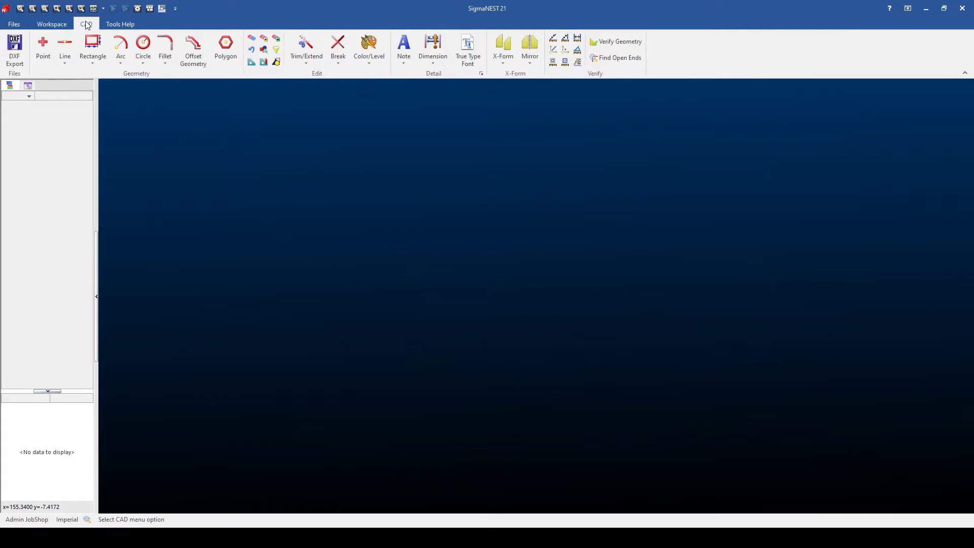
{"action": "left_click", "coordinate": [100, 44]}
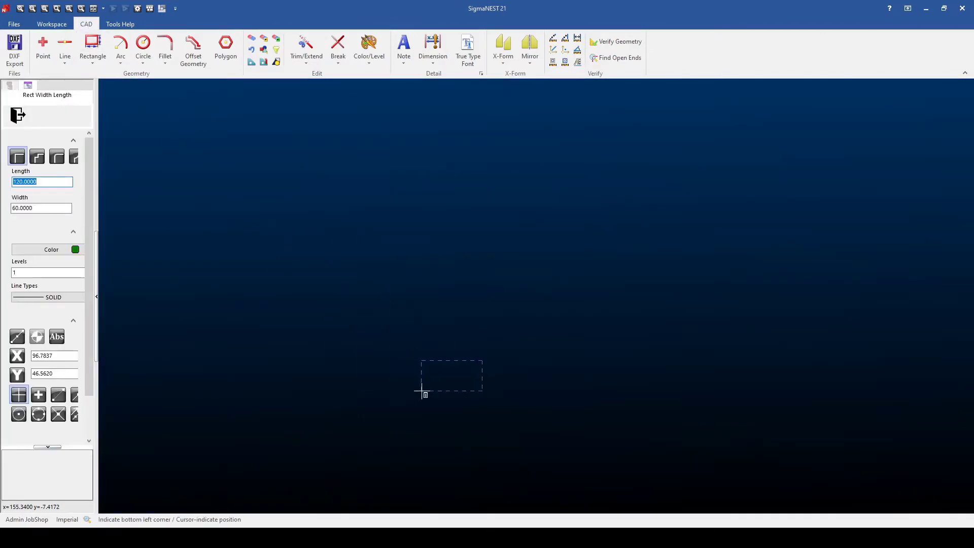
{"action": "left_click", "coordinate": [423, 389]}
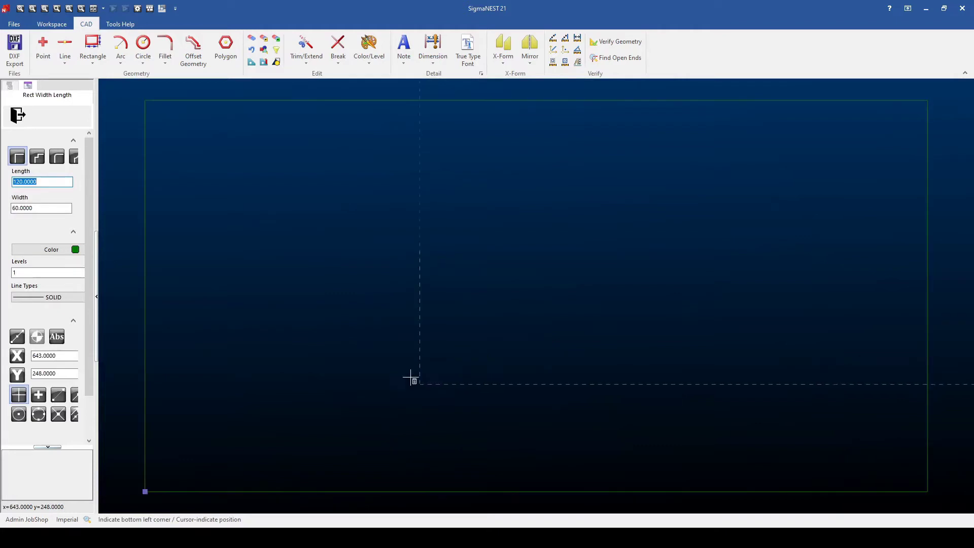
{"action": "left_click", "coordinate": [18, 115]}
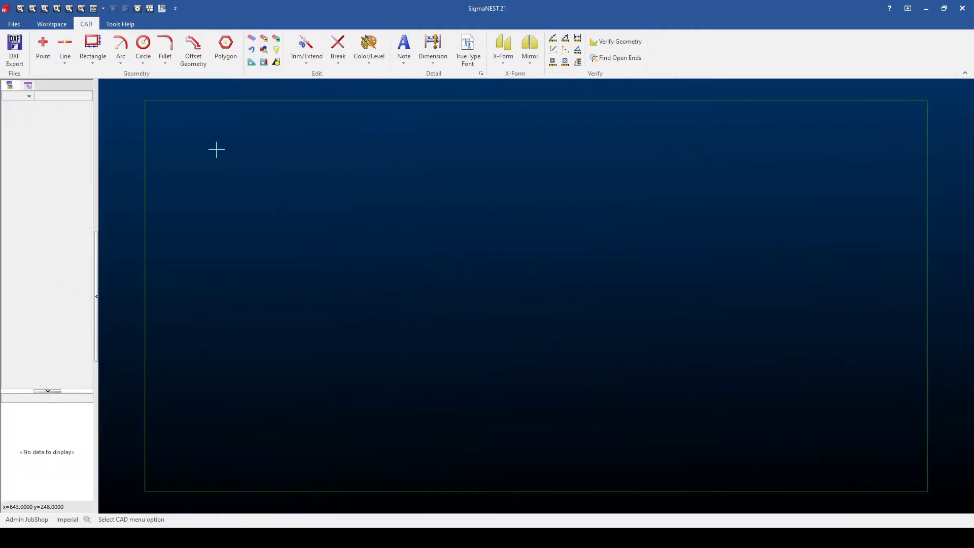
Step: Offset the rectangle's bottom and left edges inward as new lines
{"action": "left_click", "coordinate": [193, 50]}
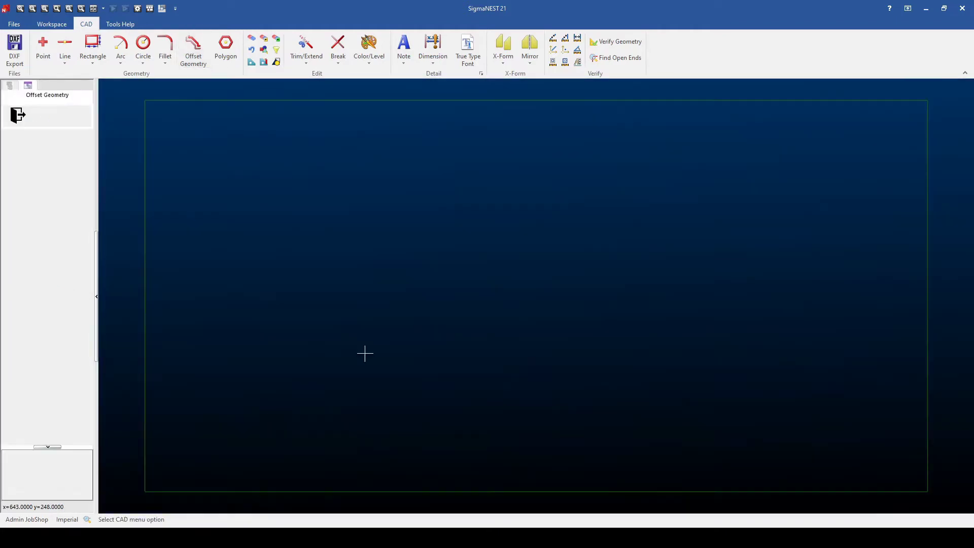
{"action": "left_click", "coordinate": [369, 491]}
{"action": "right_click", "coordinate": [318, 398]}
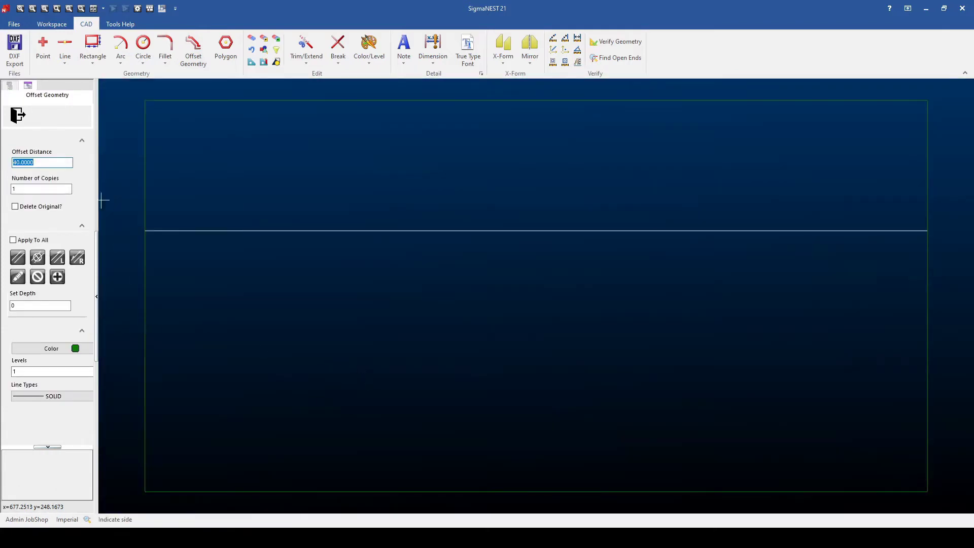
{"action": "left_click", "coordinate": [234, 239]}
{"action": "left_click", "coordinate": [153, 314]}
{"action": "right_click", "coordinate": [270, 327]}
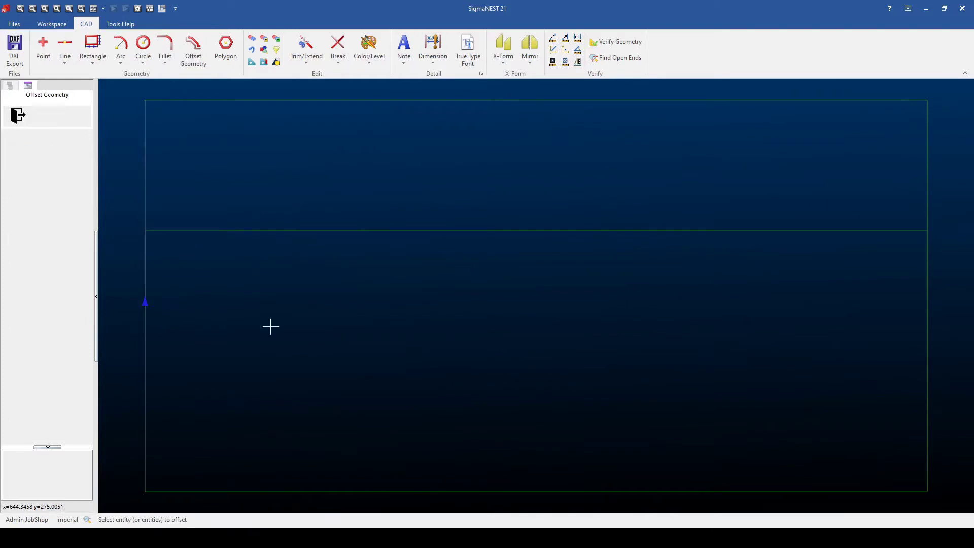
{"action": "left_click", "coordinate": [402, 304]}
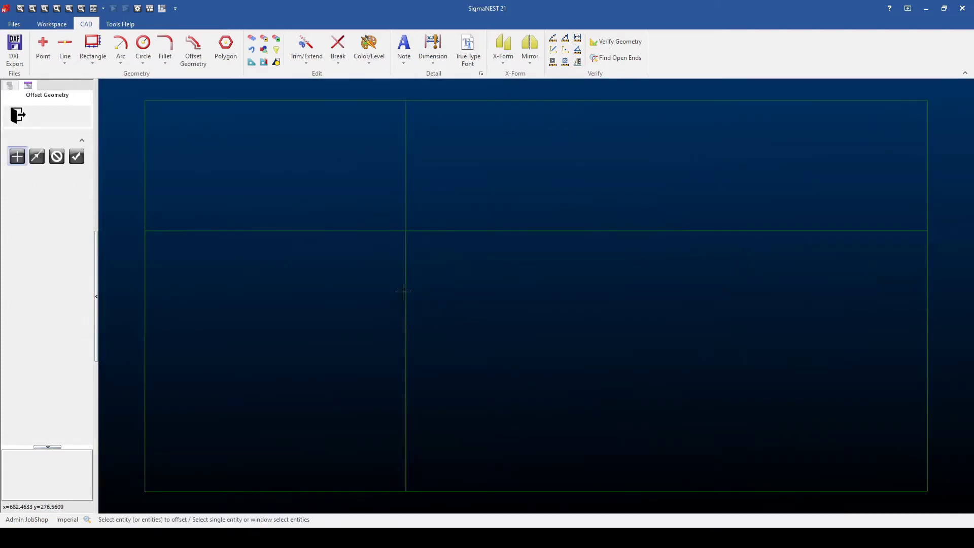
Step: Quick Trim the corner line segments to leave an L-shaped outline
{"action": "left_click", "coordinate": [306, 46]}
{"action": "left_click", "coordinate": [545, 242]}
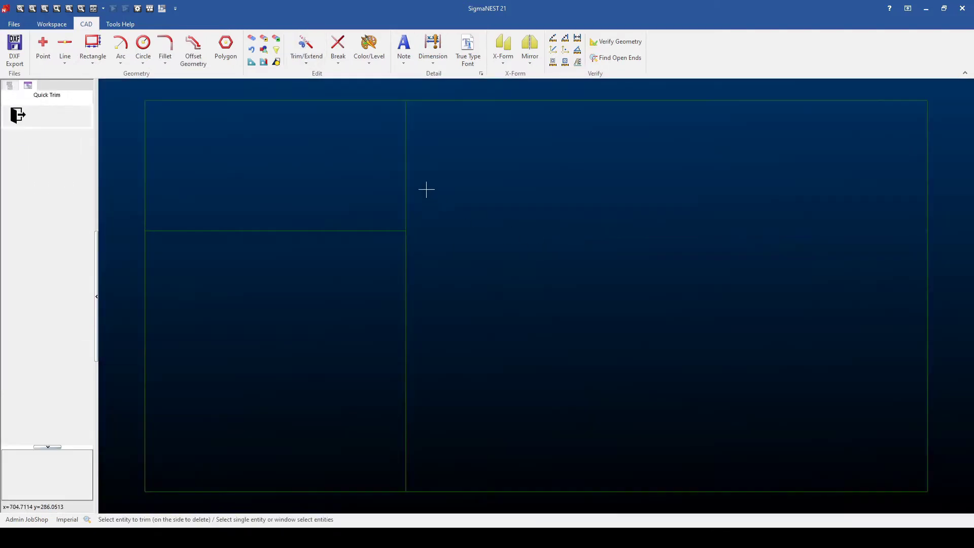
{"action": "left_click", "coordinate": [424, 190]}
{"action": "left_click", "coordinate": [297, 486]}
{"action": "left_click", "coordinate": [151, 359]}
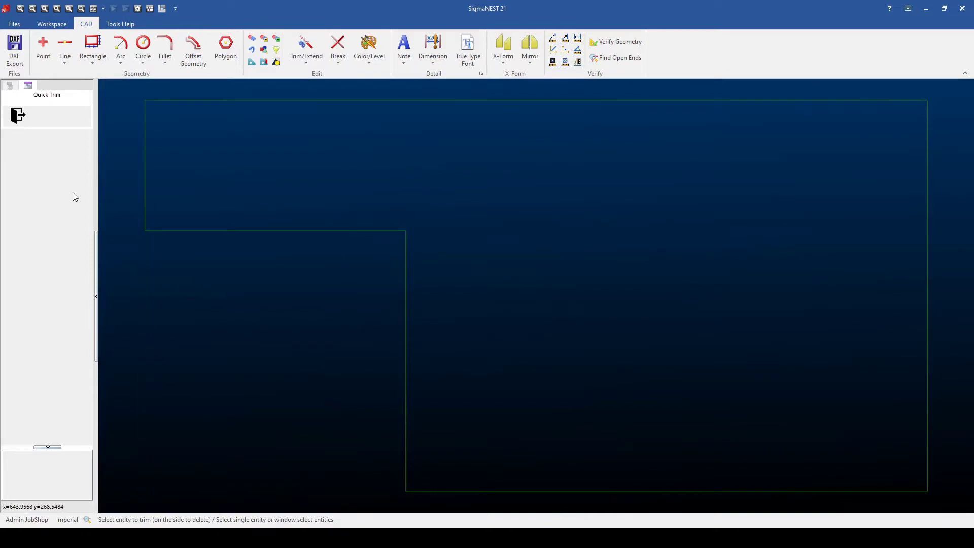
{"action": "left_click", "coordinate": [18, 116]}
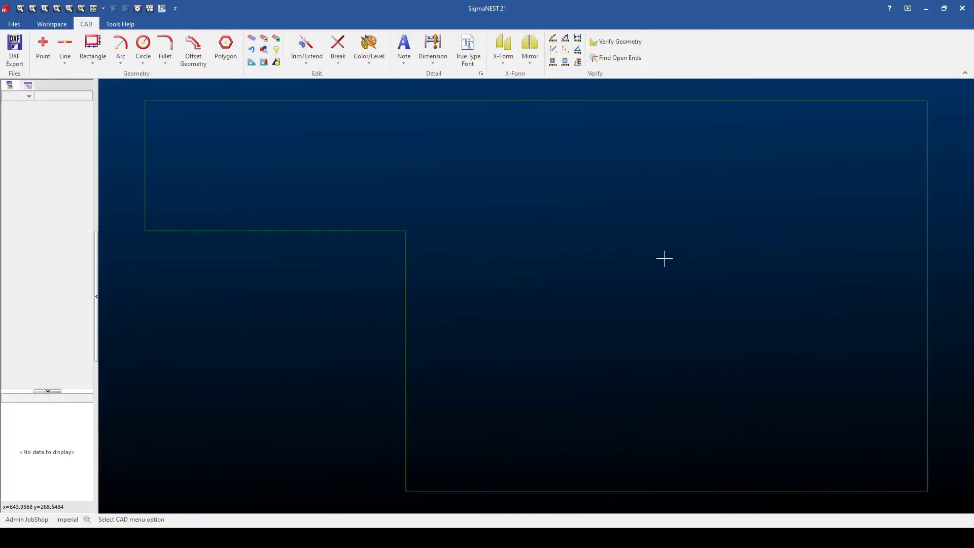
Step: Place four radius-8 circles in a row across the outline's upper portion
{"action": "left_click", "coordinate": [147, 45]}
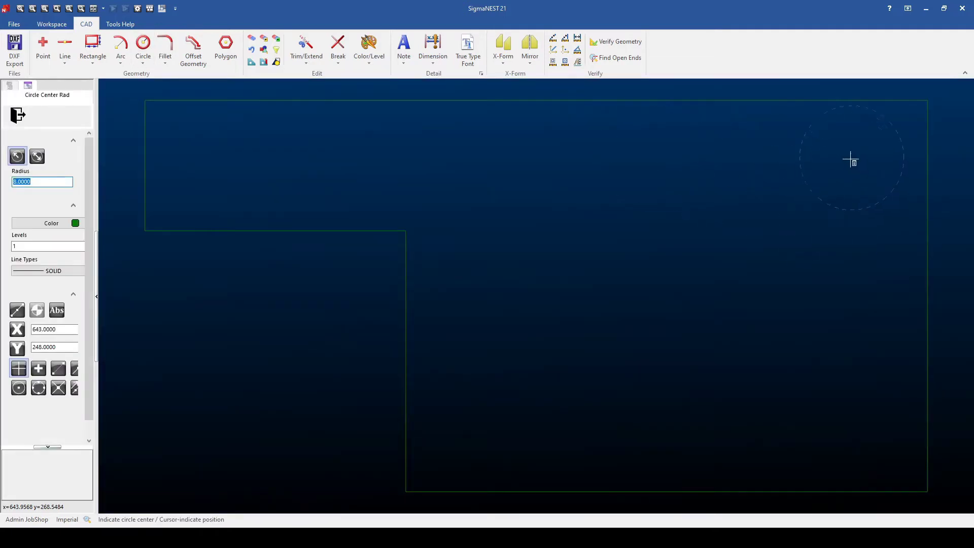
{"action": "left_click", "coordinate": [847, 161]}
{"action": "left_click", "coordinate": [725, 161]}
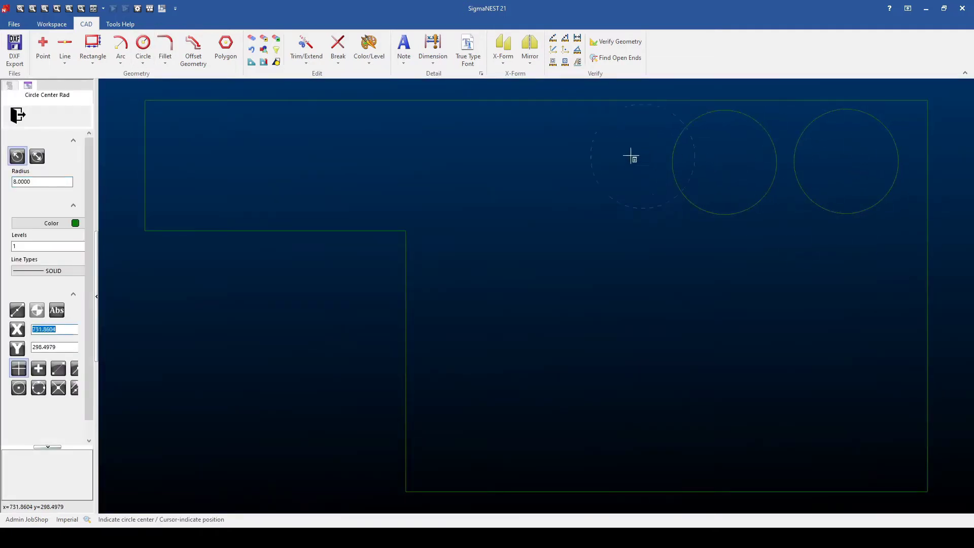
{"action": "left_click", "coordinate": [605, 162]}
{"action": "left_click", "coordinate": [476, 161]}
{"action": "left_click", "coordinate": [27, 111]}
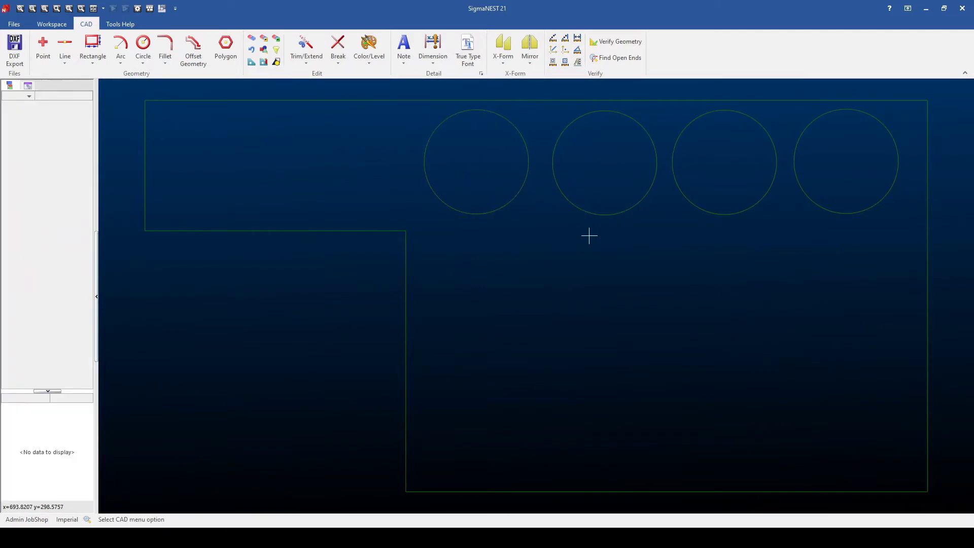
{"action": "left_click", "coordinate": [55, 25]}
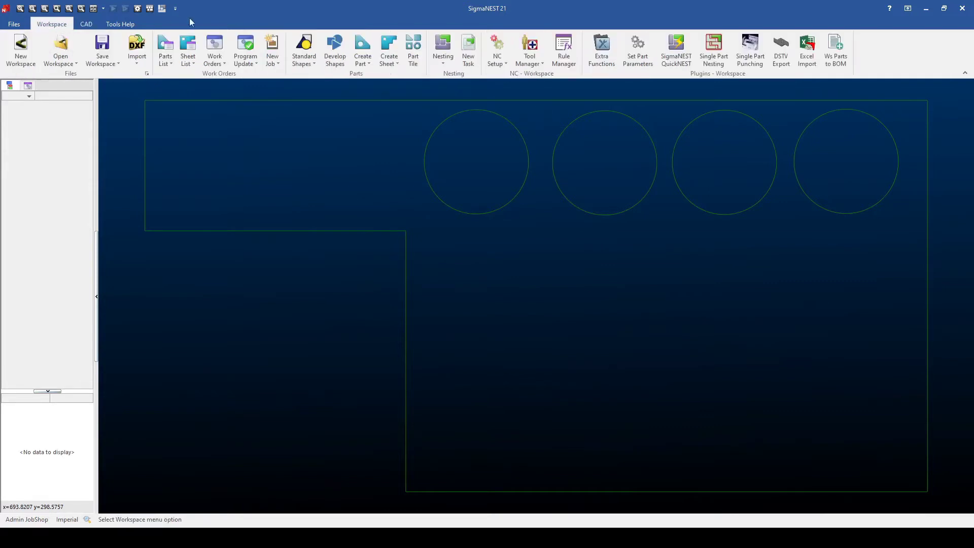
{"action": "left_click", "coordinate": [386, 42]}
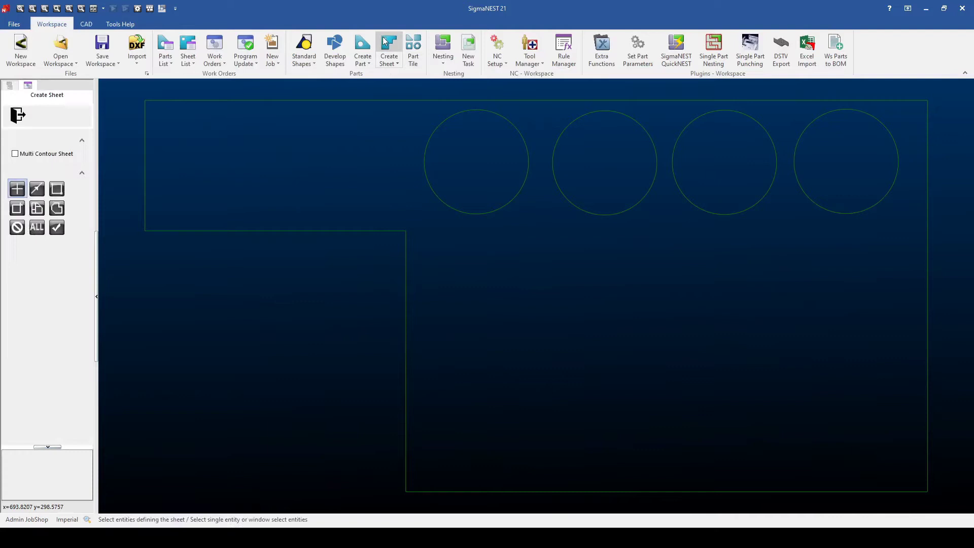
{"action": "scroll", "coordinate": [349, 198], "scroll_direction": "down", "scroll_amount": 1}
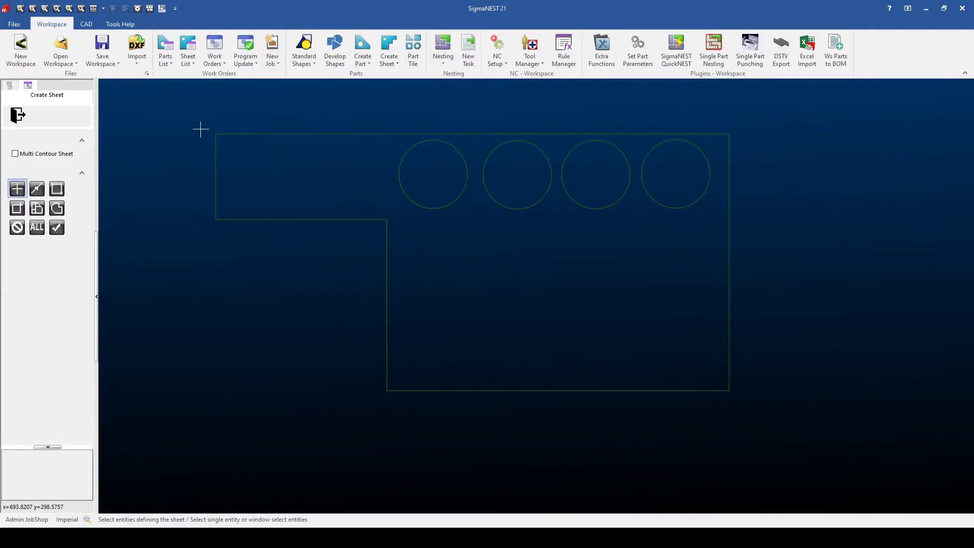
{"action": "left_click_drag", "start_coordinate": [180, 116], "coordinate": [752, 412]}
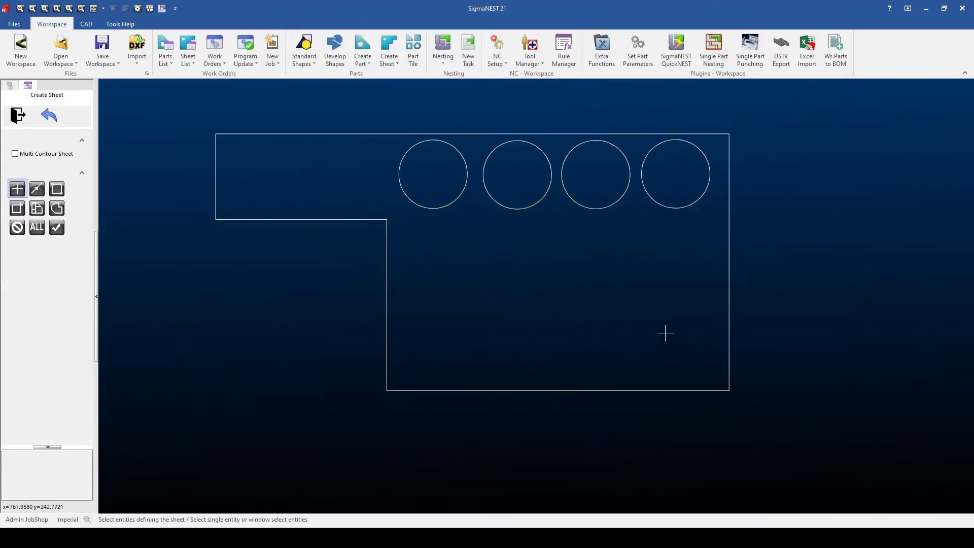
{"action": "right_click", "coordinate": [646, 326]}
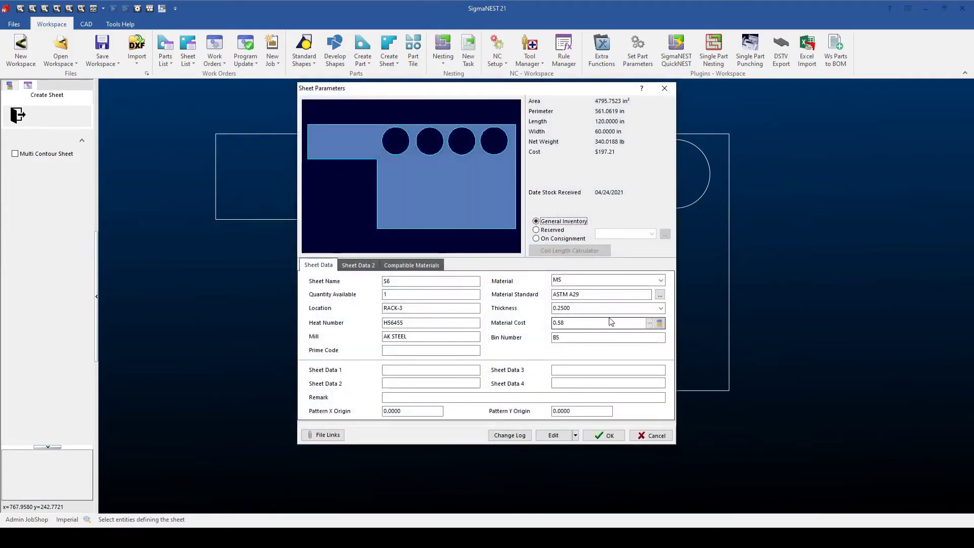
{"action": "left_click", "coordinate": [385, 280]}
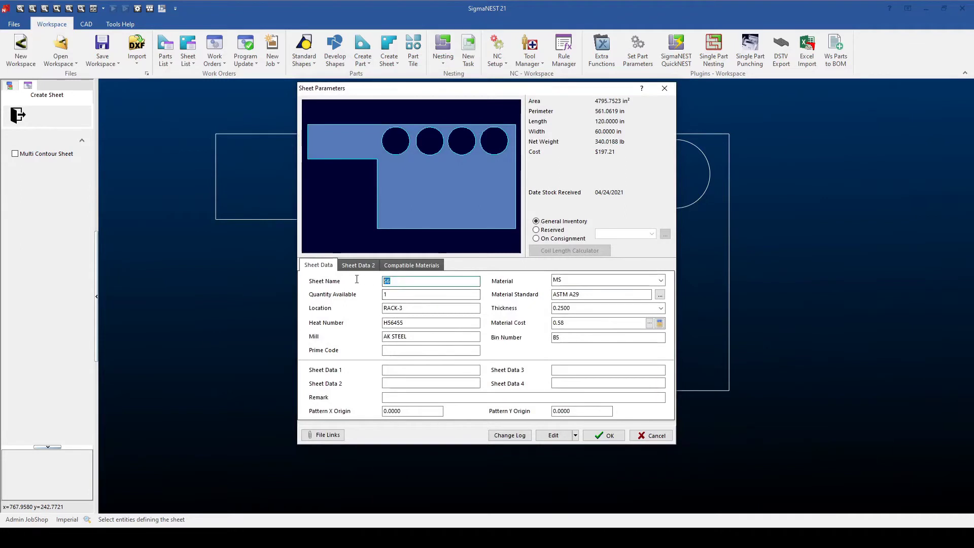
{"action": "left_click", "coordinate": [399, 295]}
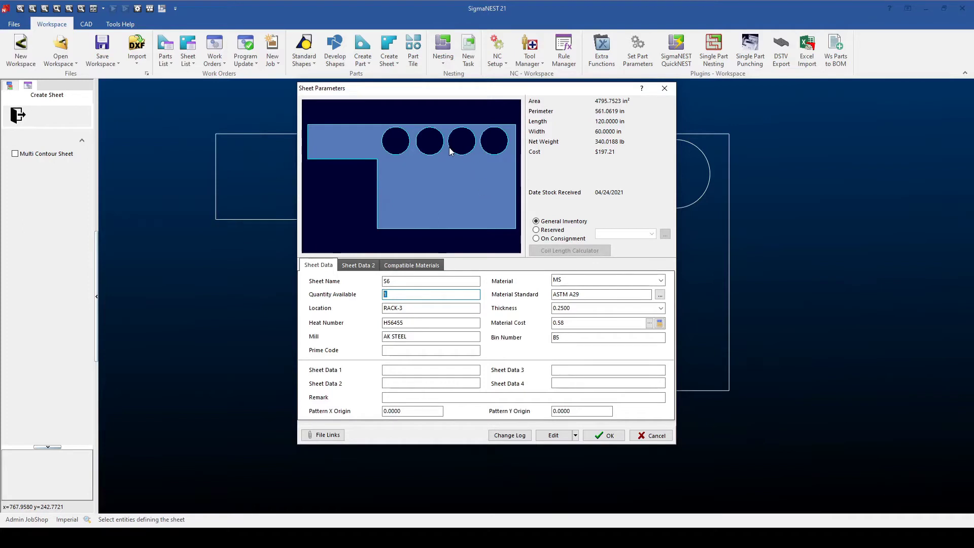
{"action": "left_click", "coordinate": [574, 436]}
{"action": "left_click", "coordinate": [562, 448]}
{"action": "left_click", "coordinate": [575, 436]}
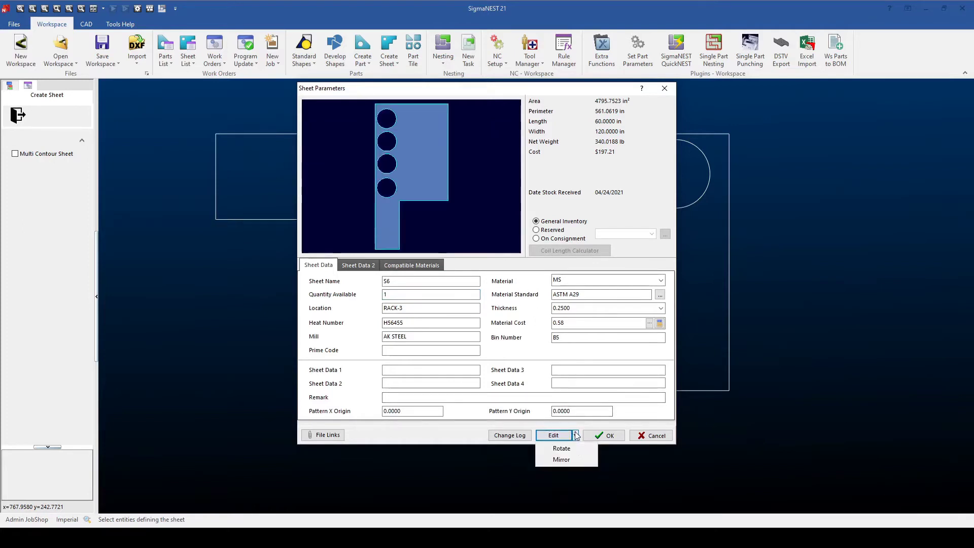
{"action": "left_click", "coordinate": [562, 448]}
{"action": "left_click", "coordinate": [575, 435]}
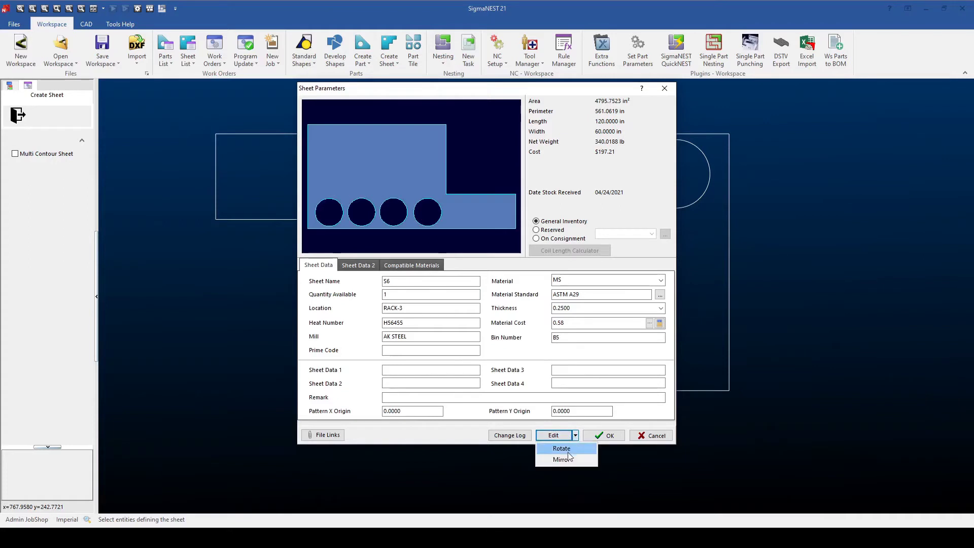
{"action": "left_click", "coordinate": [563, 459]}
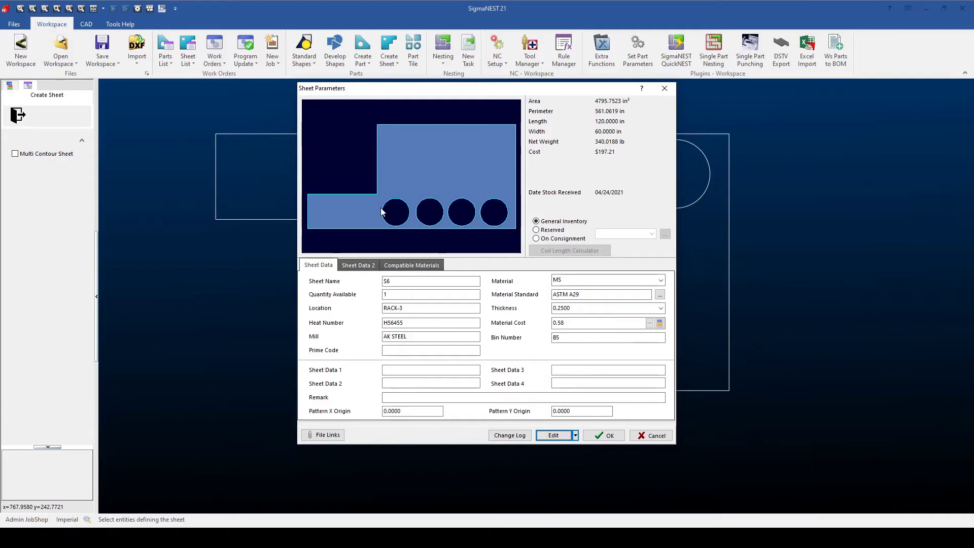
{"action": "left_click", "coordinate": [607, 439]}
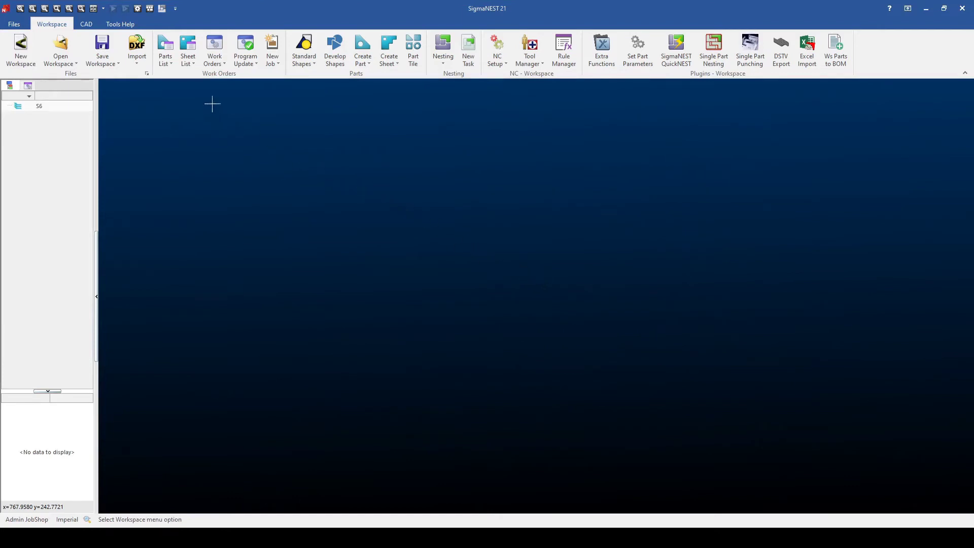
Step: Import the rem-sheet1.DXF drawing through the DXF Open dialog
{"action": "left_click", "coordinate": [137, 45]}
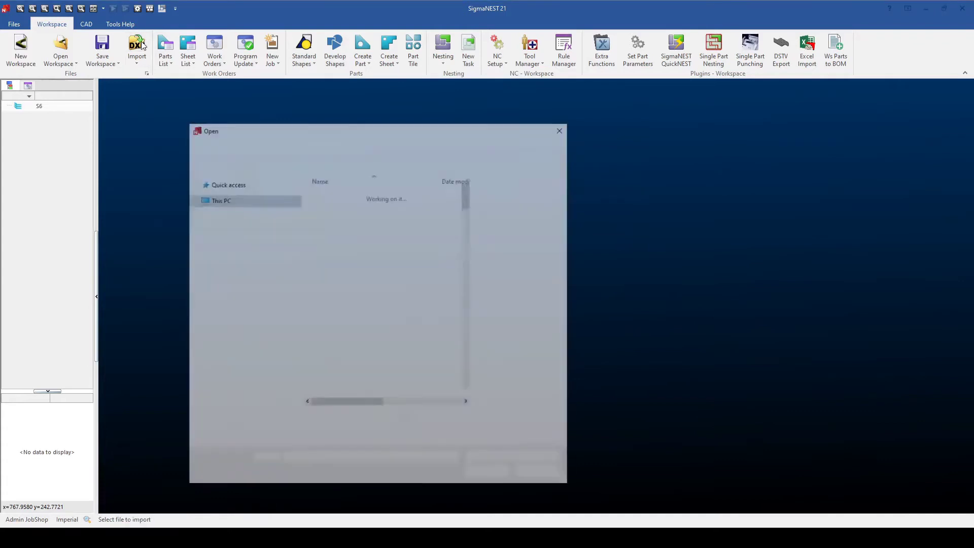
{"action": "scroll", "coordinate": [420, 309], "scroll_direction": "down", "scroll_amount": 15}
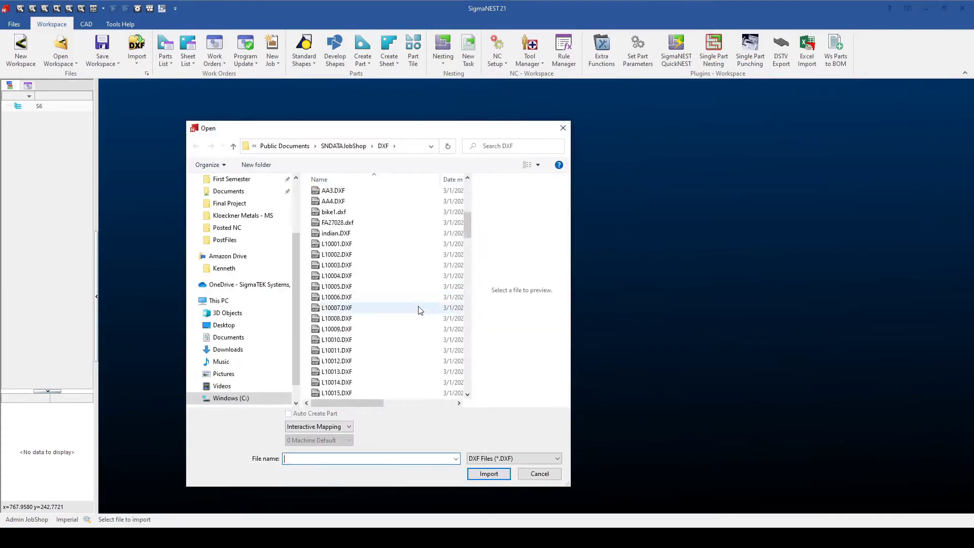
{"action": "scroll", "coordinate": [419, 310], "scroll_direction": "down", "scroll_amount": 20}
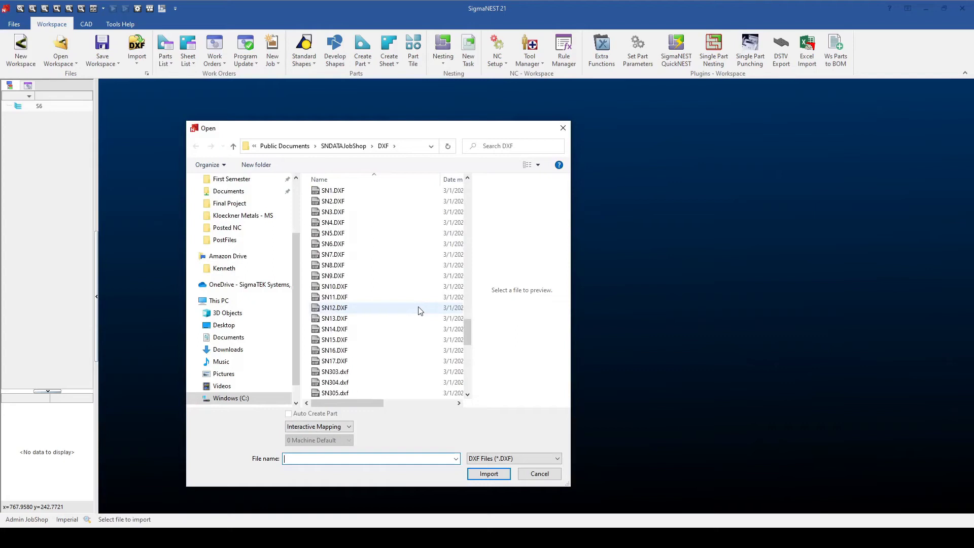
{"action": "scroll", "coordinate": [419, 311], "scroll_direction": "up", "scroll_amount": 20}
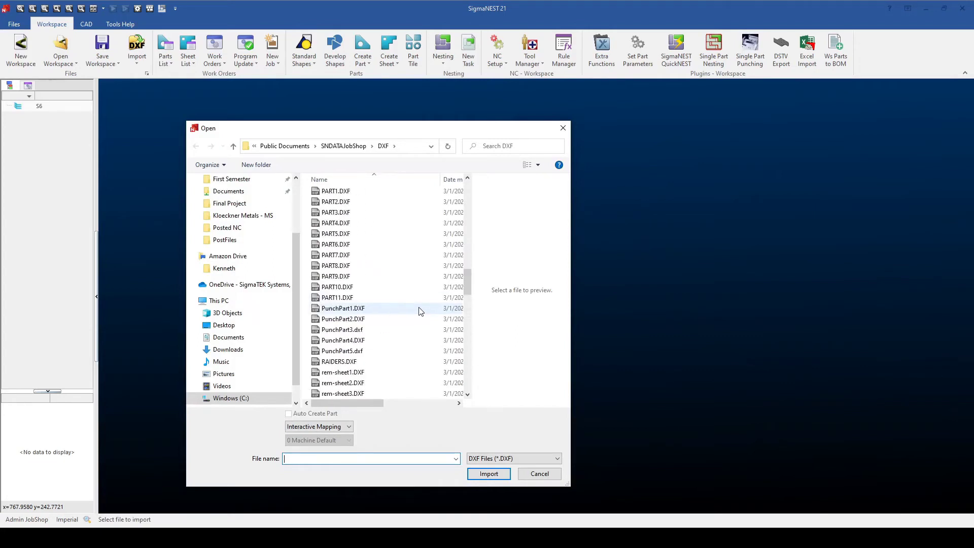
{"action": "left_click", "coordinate": [399, 373]}
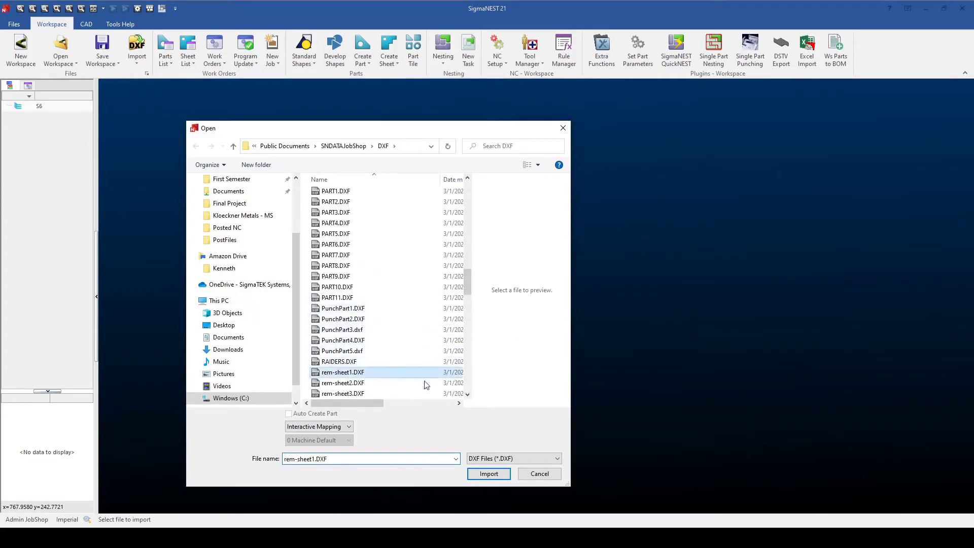
{"action": "left_click", "coordinate": [489, 474]}
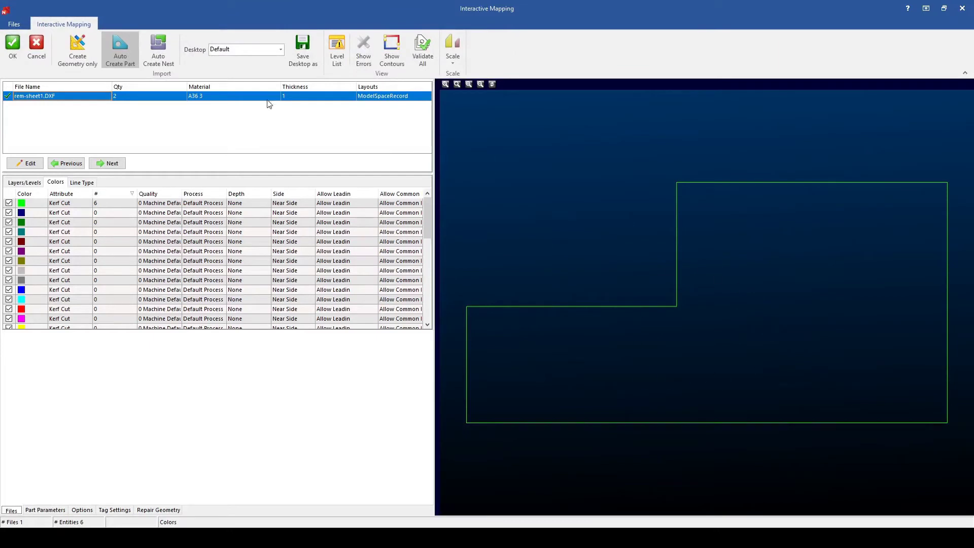
Step: Place rem-sheet1's outline as geometry only beside the holed S6 sheet
{"action": "left_click", "coordinate": [88, 51]}
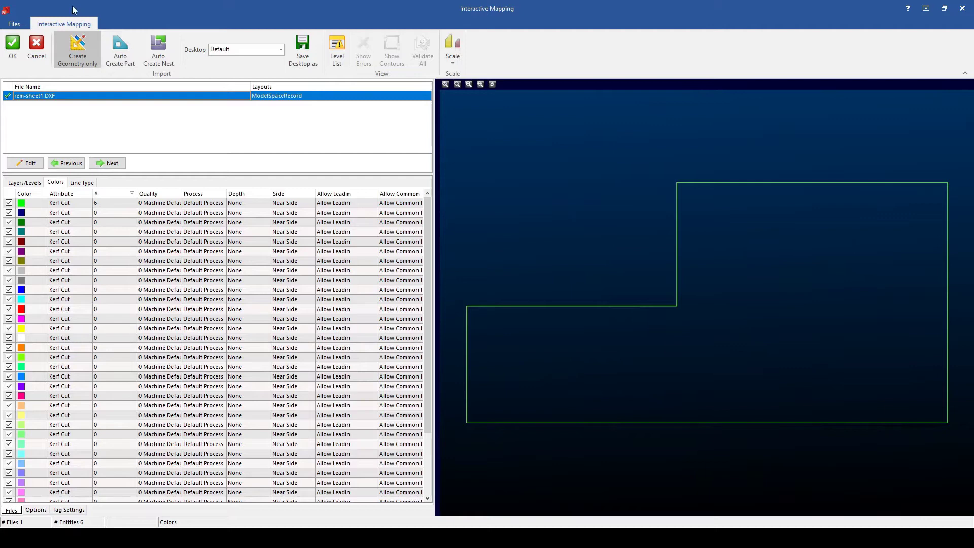
{"action": "left_click", "coordinate": [17, 48]}
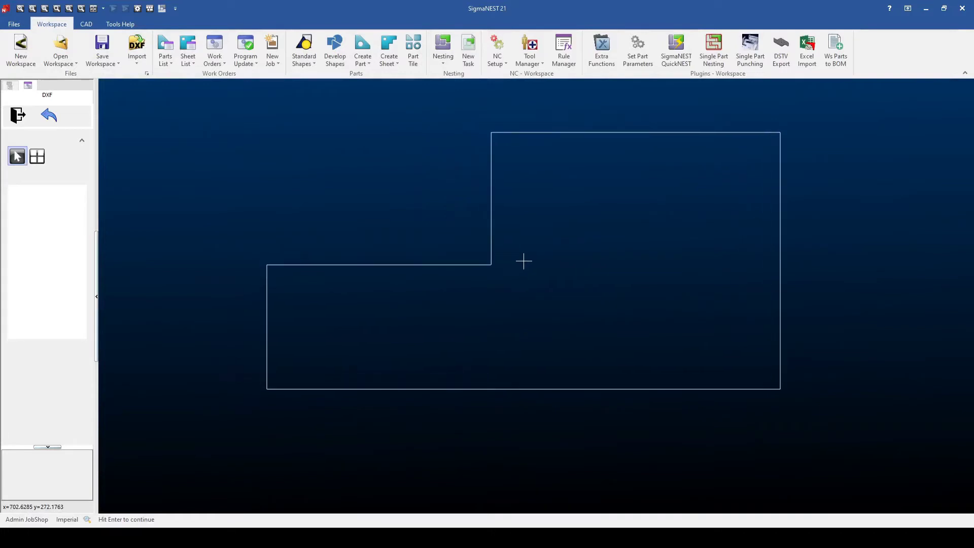
{"action": "key", "text": "Return"}
{"action": "scroll", "coordinate": [563, 258], "scroll_direction": "down", "scroll_amount": 3}
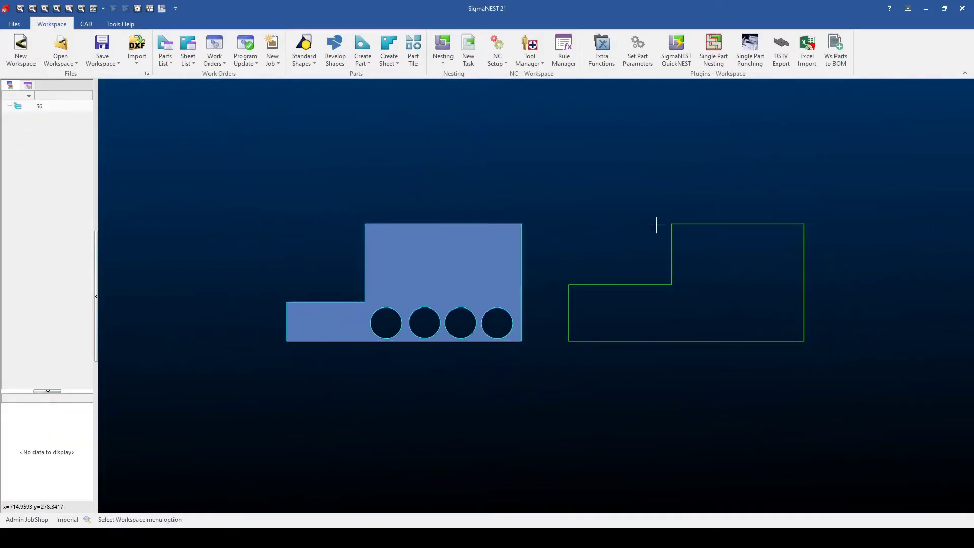
{"action": "middle_click_drag", "start_coordinate": [657, 224], "coordinate": [464, 232]}
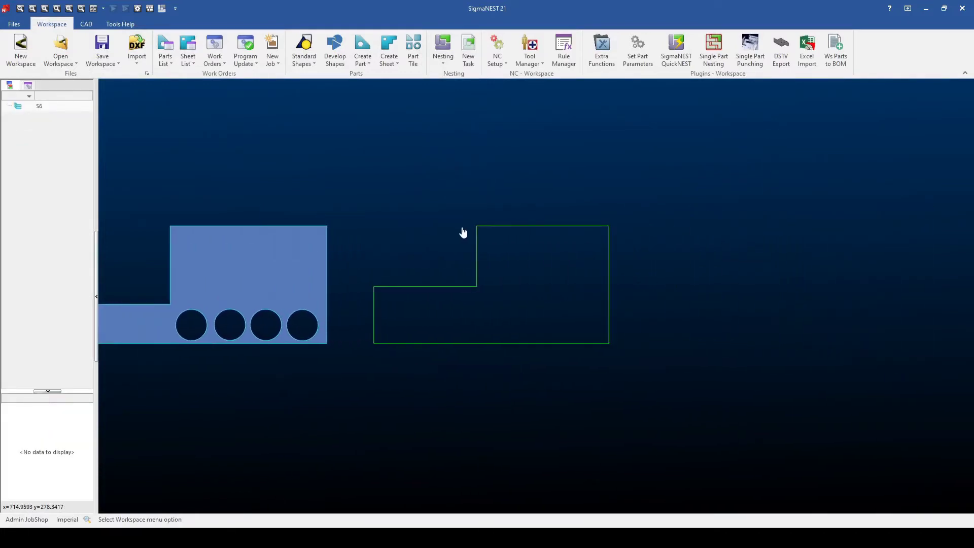
Step: Create sheet S7 of 0.25 MS from the imported stepped outline
{"action": "left_click", "coordinate": [388, 50]}
{"action": "left_click_drag", "start_coordinate": [344, 177], "coordinate": [643, 383]}
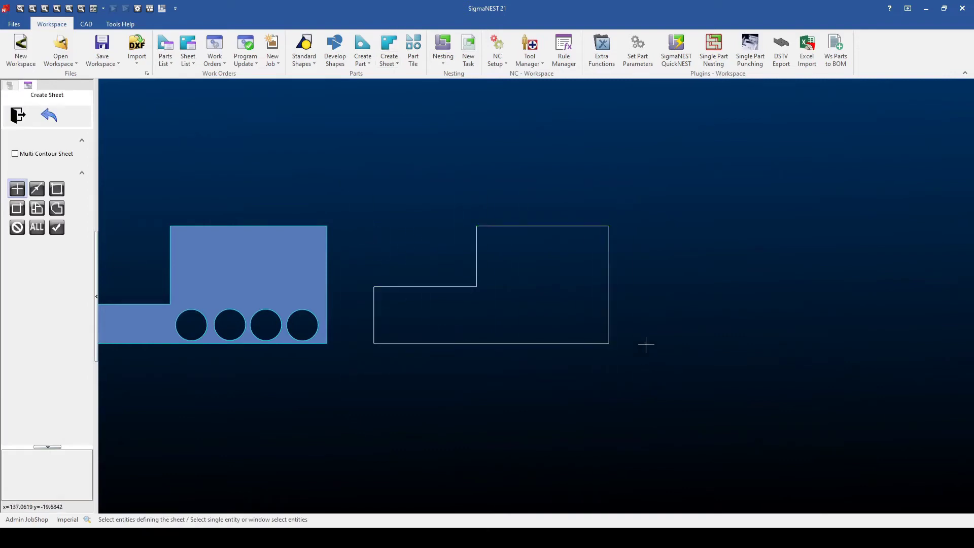
{"action": "right_click", "coordinate": [652, 313]}
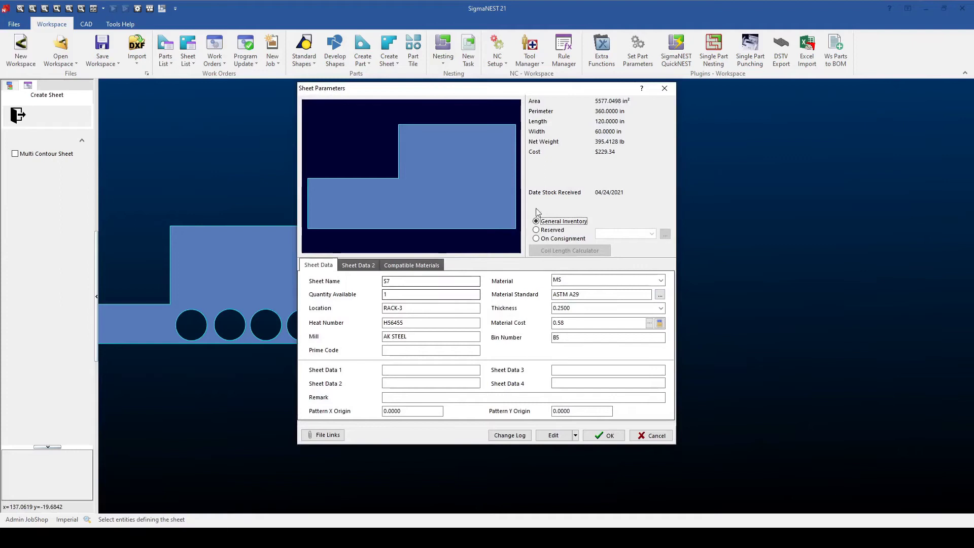
{"action": "left_click", "coordinate": [609, 437]}
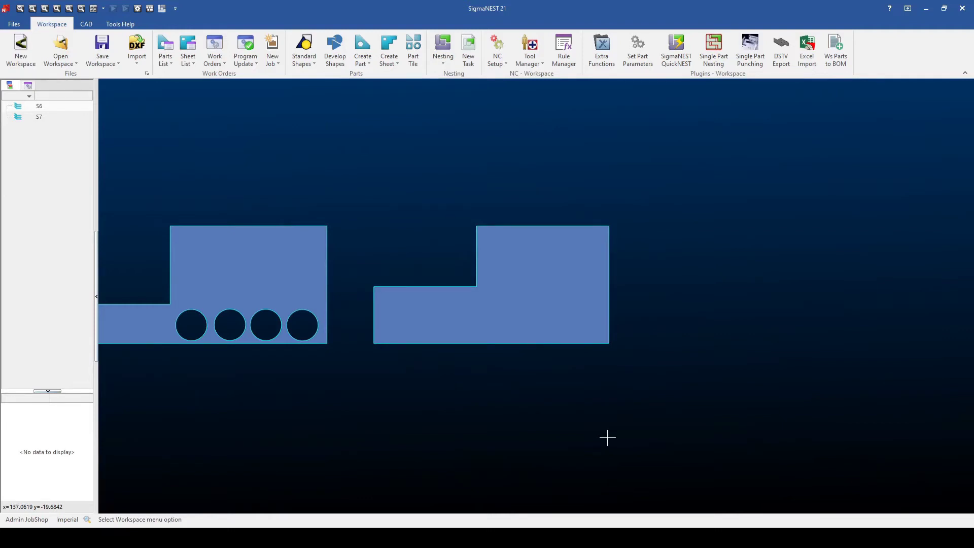
{"action": "left_click", "coordinate": [304, 44]}
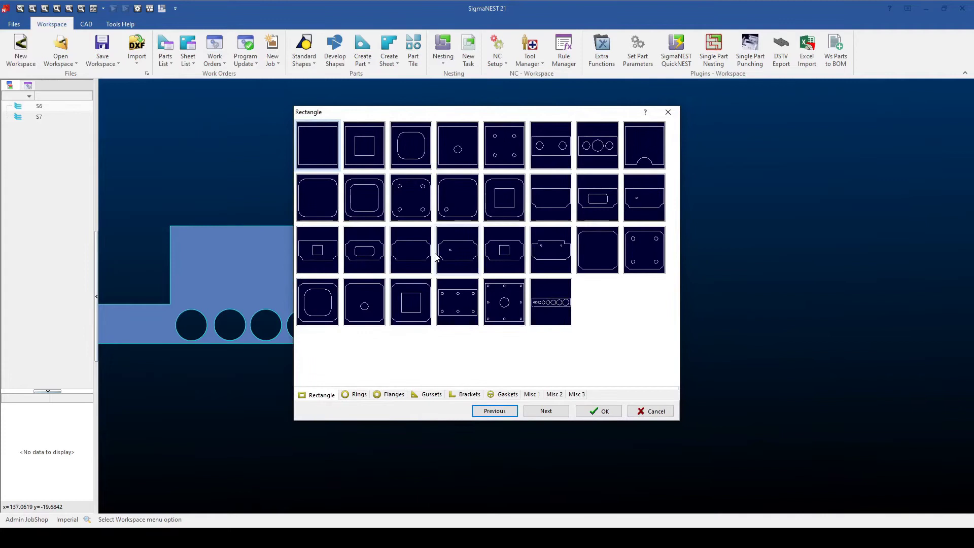
Step: Choose the first L bracket from the Standard Shapes Brackets tab
{"action": "left_click", "coordinate": [469, 395]}
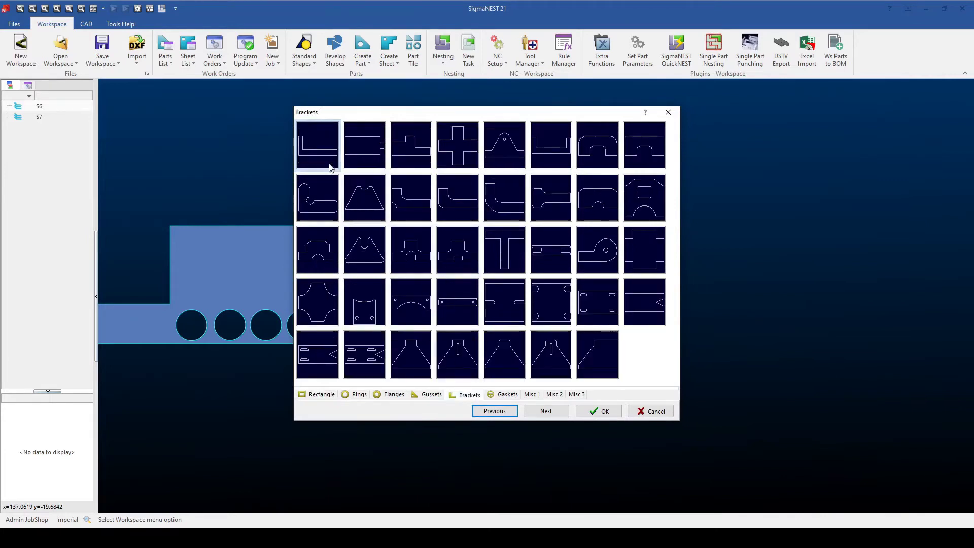
{"action": "double_click", "coordinate": [321, 150]}
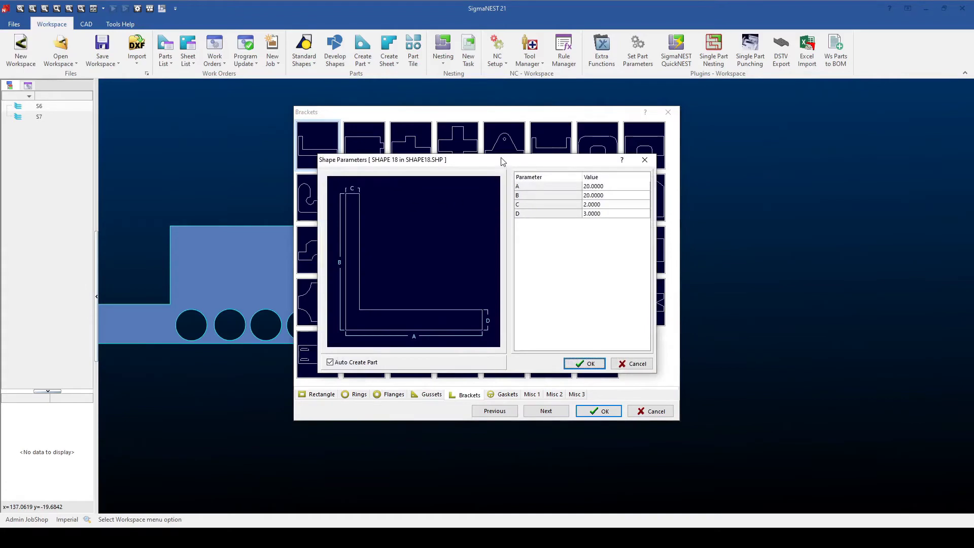
{"action": "left_click_drag", "start_coordinate": [501, 161], "coordinate": [709, 179]}
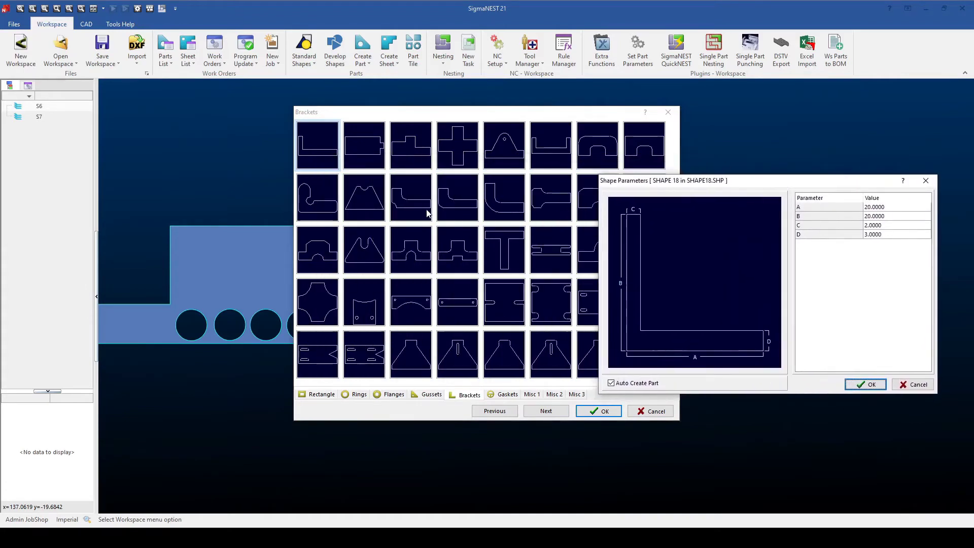
{"action": "left_click_drag", "start_coordinate": [790, 184], "coordinate": [523, 149]}
Step: Set the bracket to A 96, B 48, C 20, D 20 with Auto Create Part off
{"action": "left_click", "coordinate": [646, 173]}
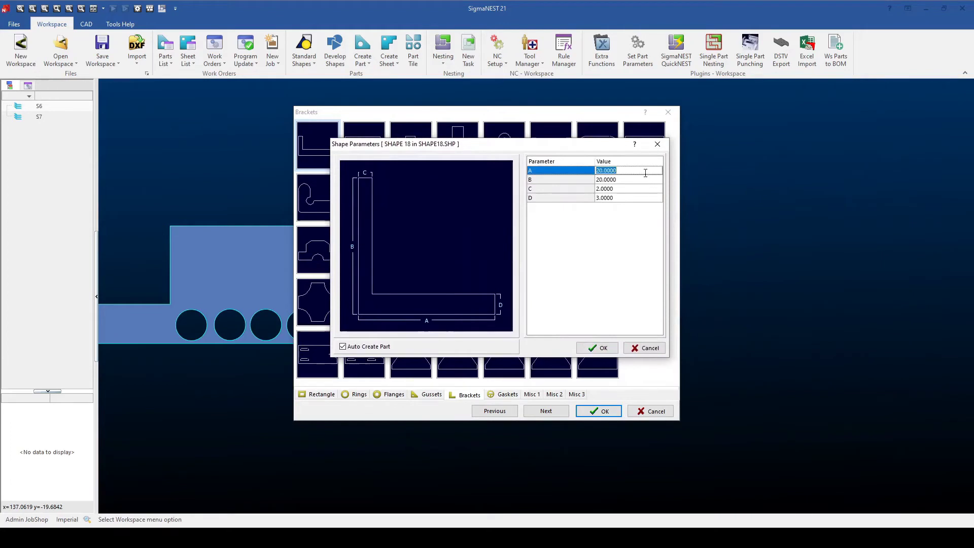
{"action": "type", "text": "96"}
{"action": "key", "text": "Return"}
{"action": "type", "text": "48"}
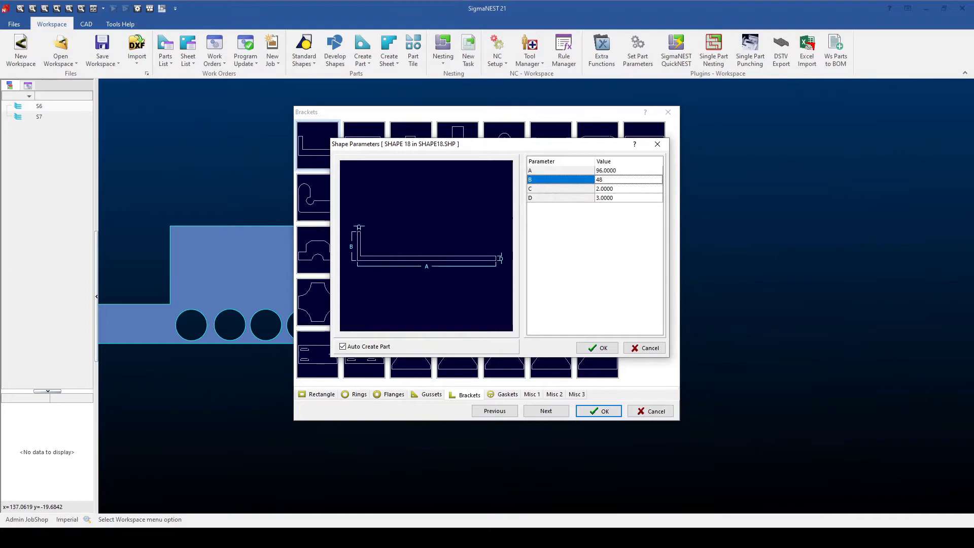
{"action": "key", "text": "Return"}
{"action": "left_click", "coordinate": [620, 189]}
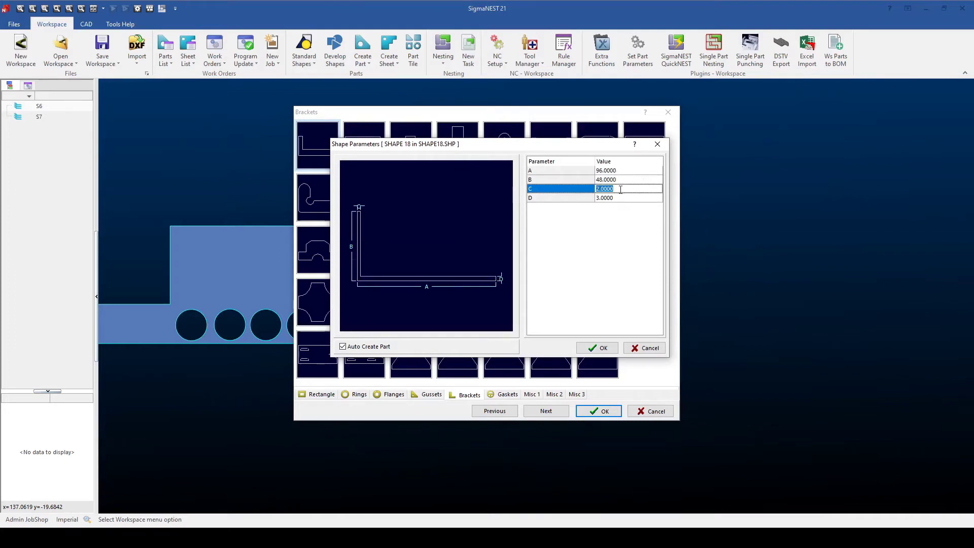
{"action": "type", "text": "20"}
{"action": "key", "text": "Return"}
{"action": "type", "text": "2"}
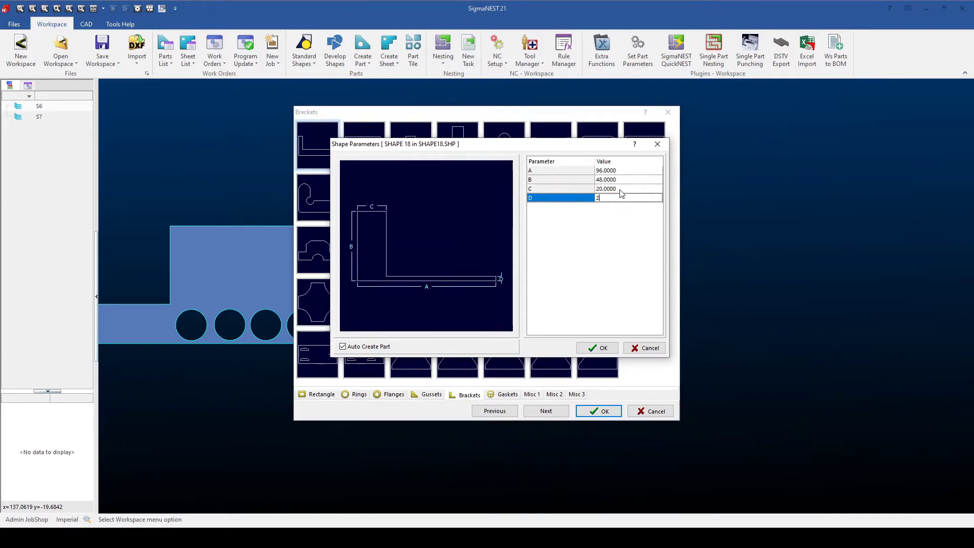
{"action": "type", "text": "0"}
{"action": "key", "text": "Tab"}
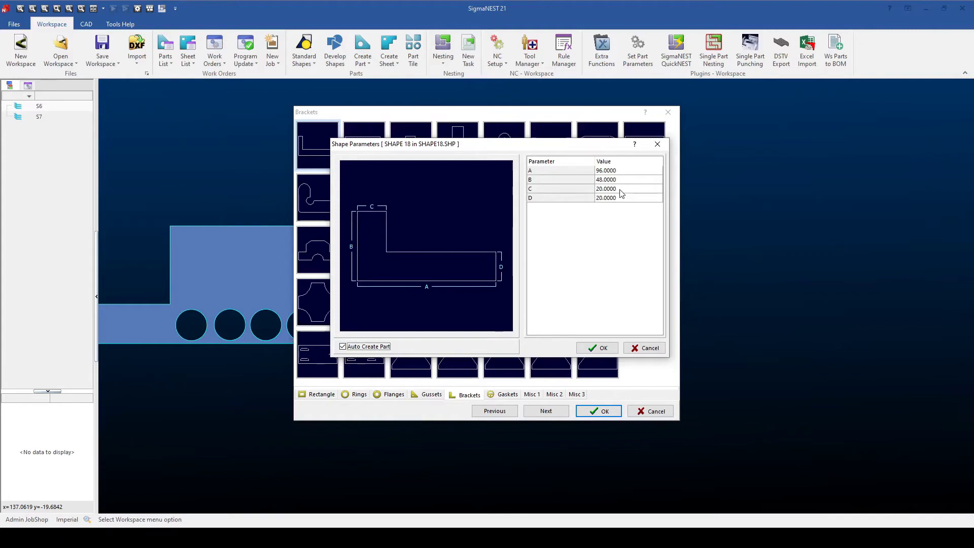
{"action": "left_click", "coordinate": [344, 347]}
{"action": "left_click", "coordinate": [599, 348]}
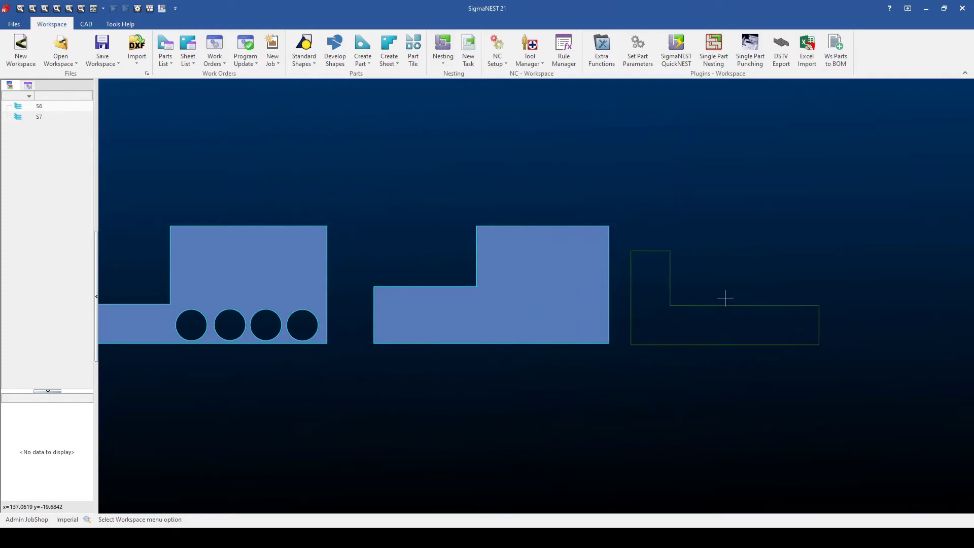
Step: Place the bracket right of S7 and turn it into 96 × 48 sheet S8
{"action": "left_click", "coordinate": [724, 298]}
{"action": "middle_click_drag", "start_coordinate": [772, 276], "coordinate": [576, 289]}
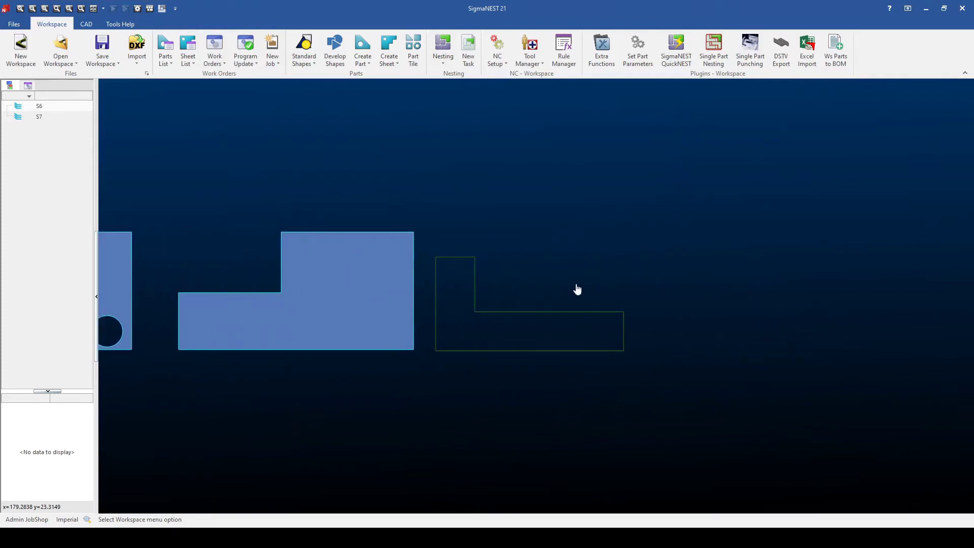
{"action": "left_click", "coordinate": [389, 46]}
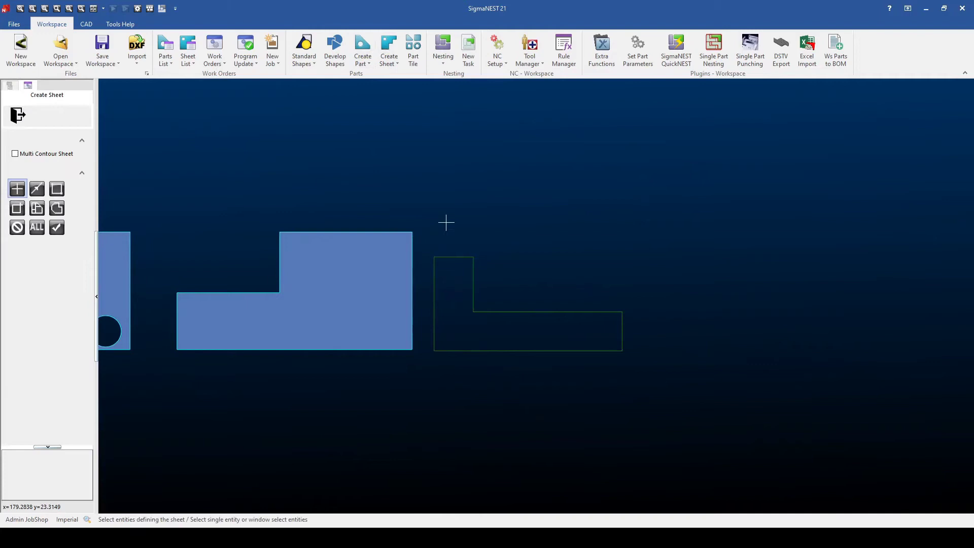
{"action": "left_click_drag", "start_coordinate": [459, 286], "coordinate": [650, 313]}
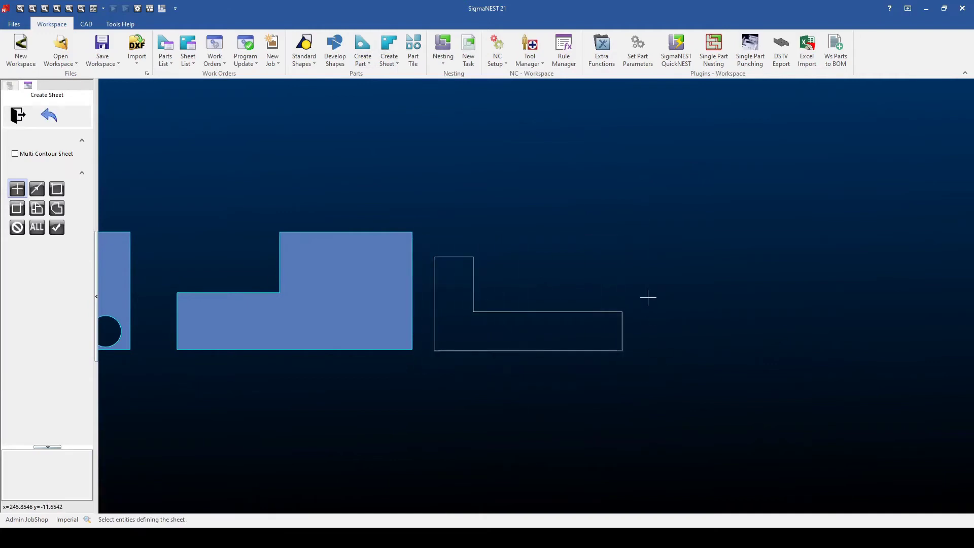
{"action": "key", "text": "Return"}
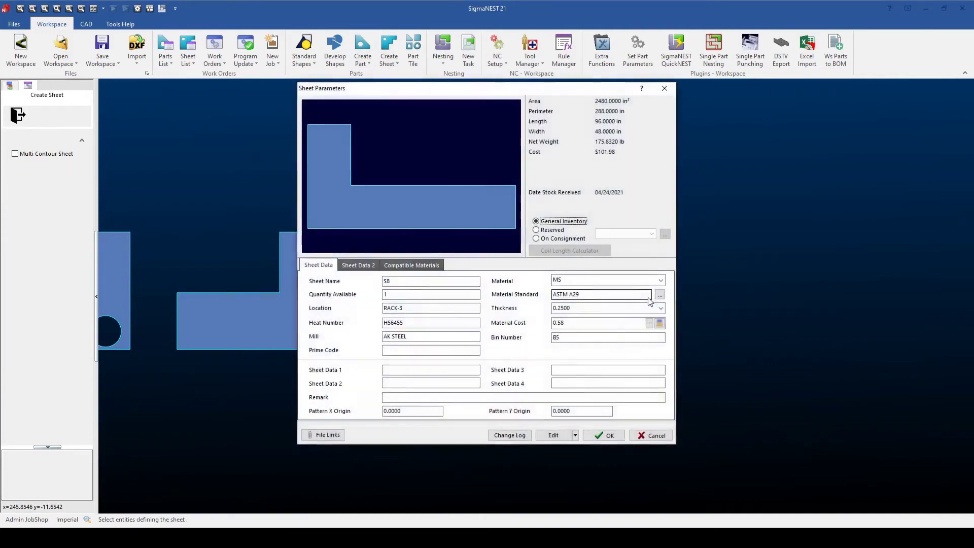
{"action": "left_click", "coordinate": [608, 438]}
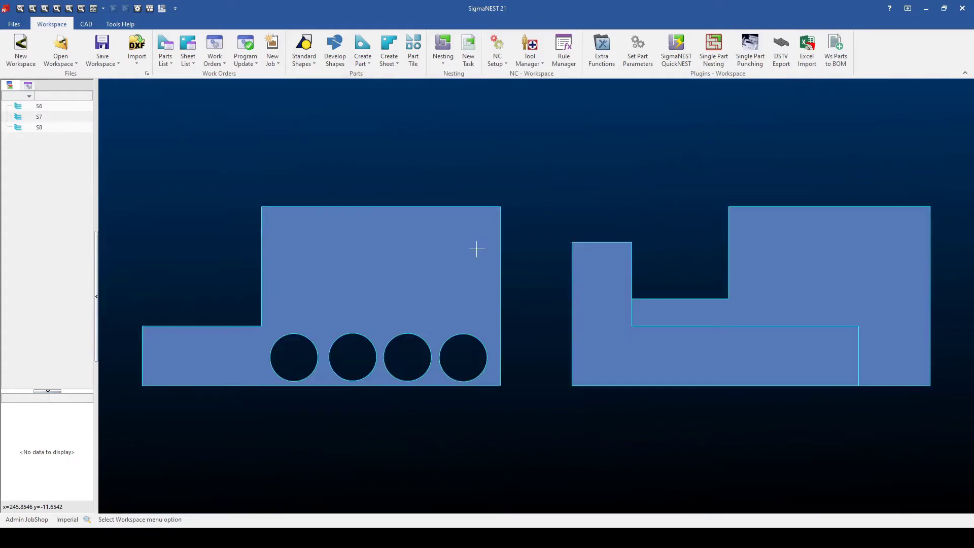
{"action": "left_click", "coordinate": [414, 48]}
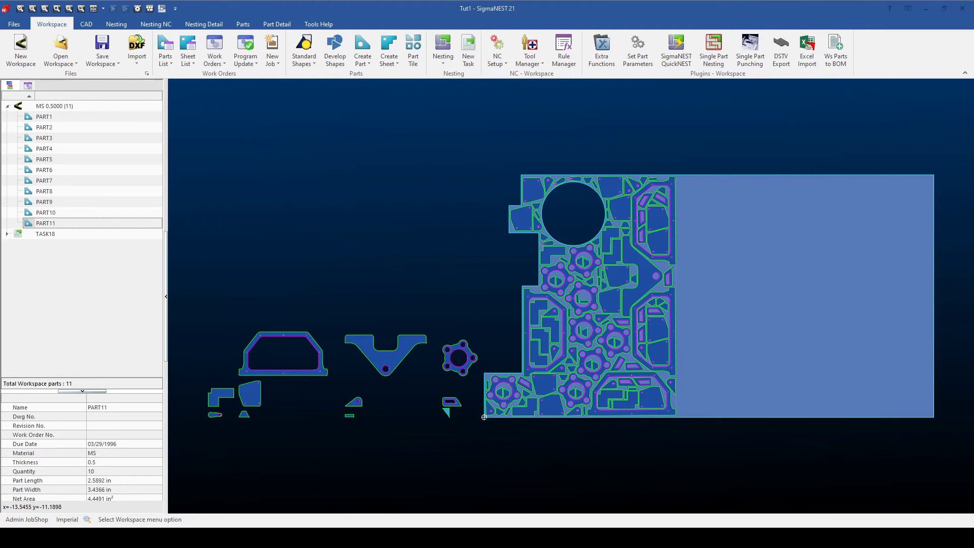
Step: Run Auto NC on TASK18's nest with Create Remnant at 36 in² minimum area
{"action": "key", "text": "Down"}
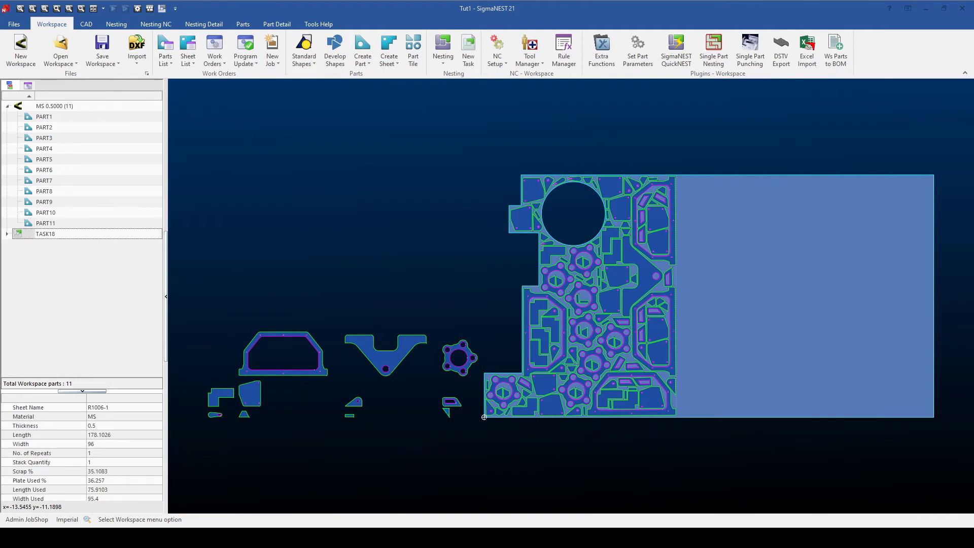
{"action": "left_click", "coordinate": [46, 234]}
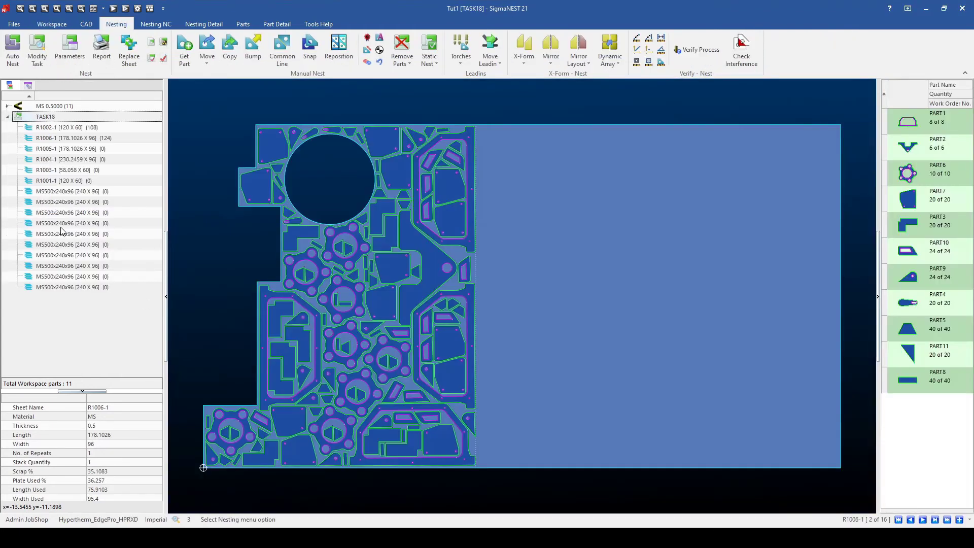
{"action": "left_click", "coordinate": [156, 25]}
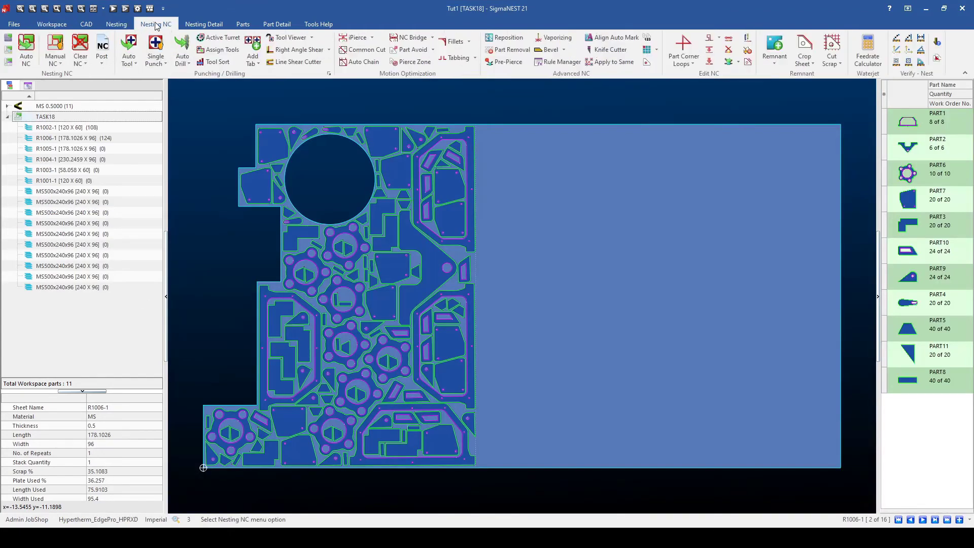
{"action": "left_click", "coordinate": [26, 51]}
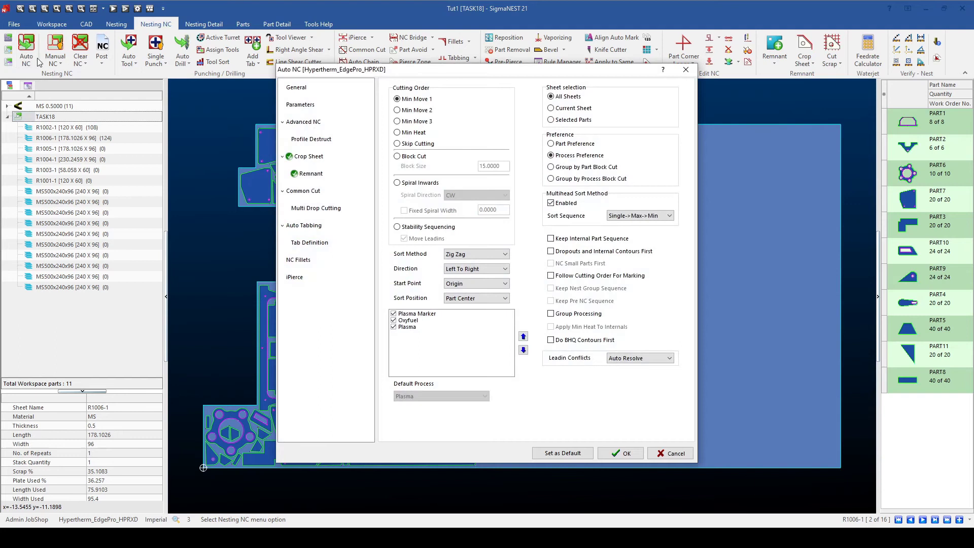
{"action": "left_click", "coordinate": [302, 174]}
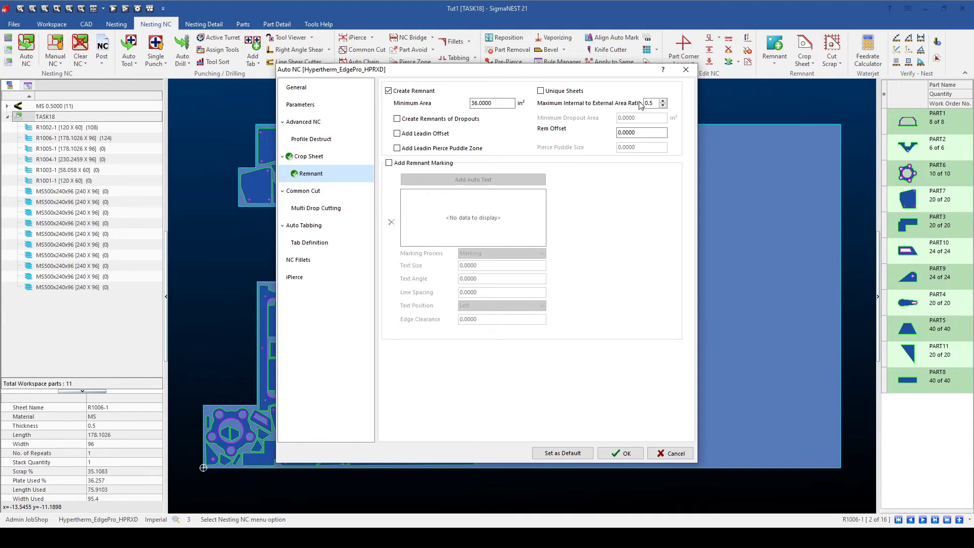
{"action": "left_click", "coordinate": [628, 454]}
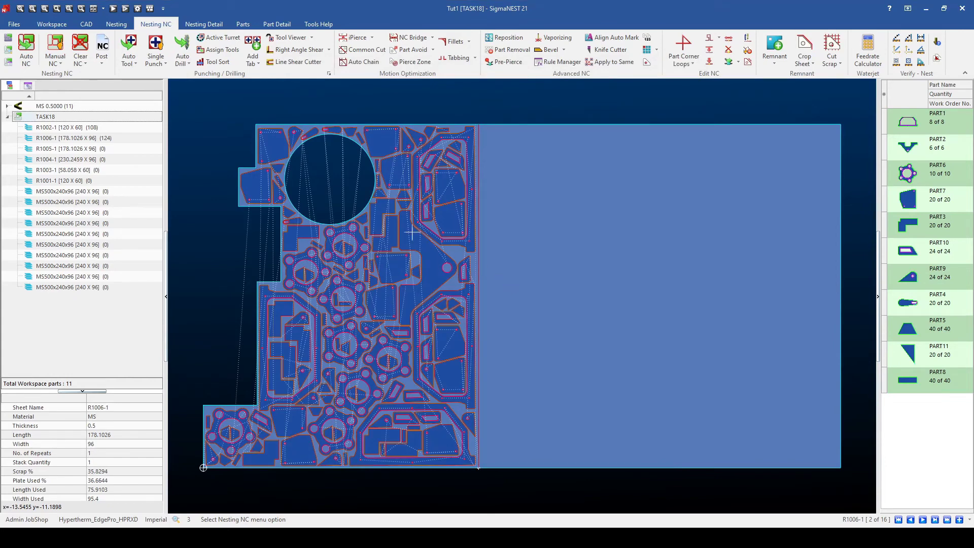
Step: Post all NC programs for TASK18's sheet, then show the inventory Sheet List
{"action": "left_click", "coordinate": [103, 50]}
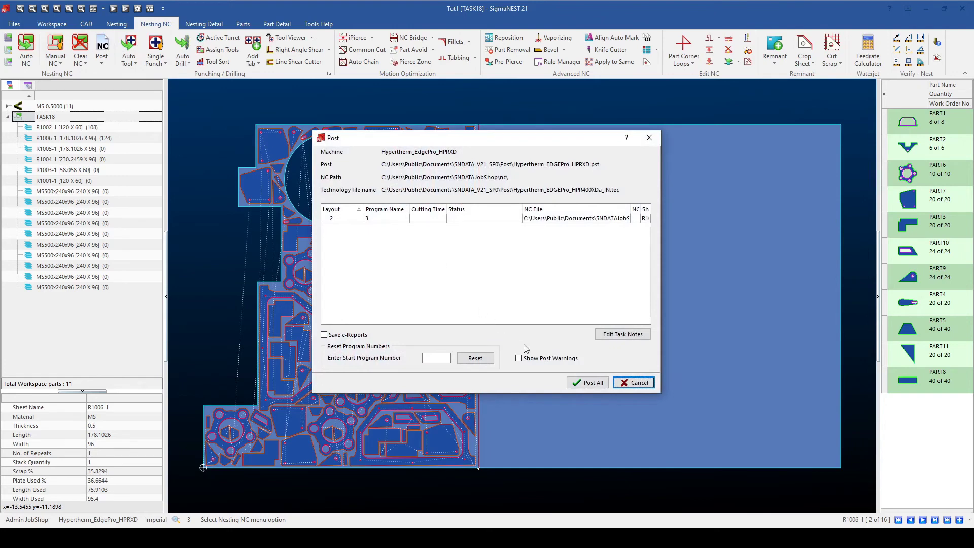
{"action": "left_click", "coordinate": [584, 384]}
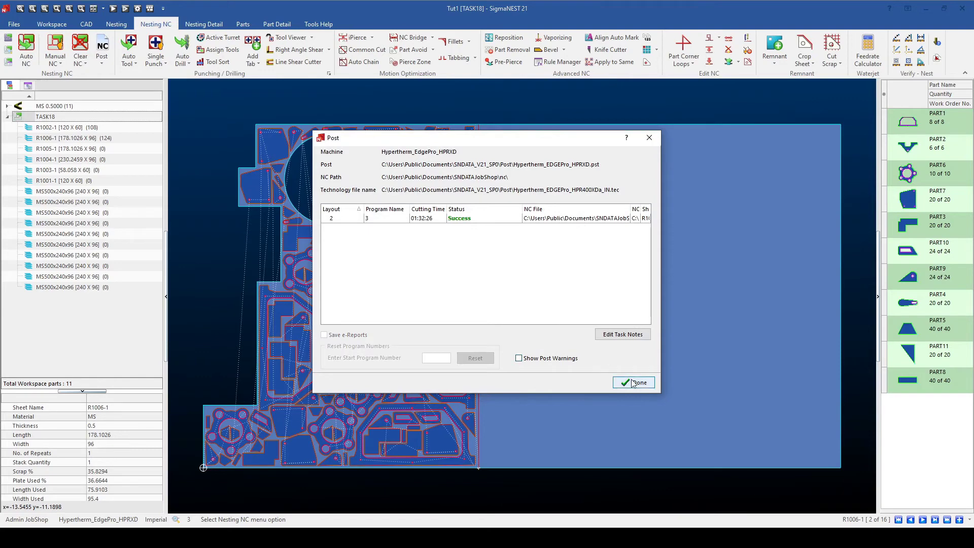
{"action": "left_click", "coordinate": [634, 384]}
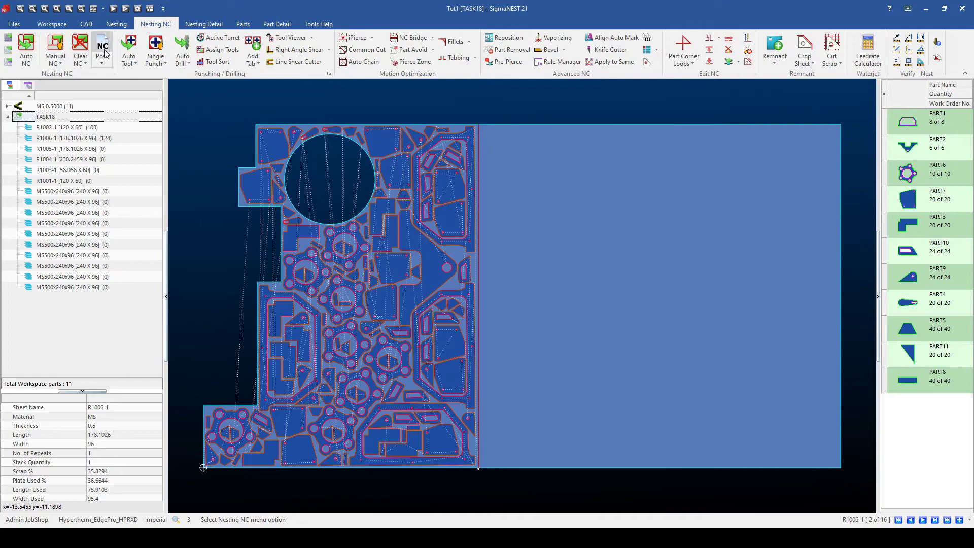
{"action": "left_click", "coordinate": [58, 24]}
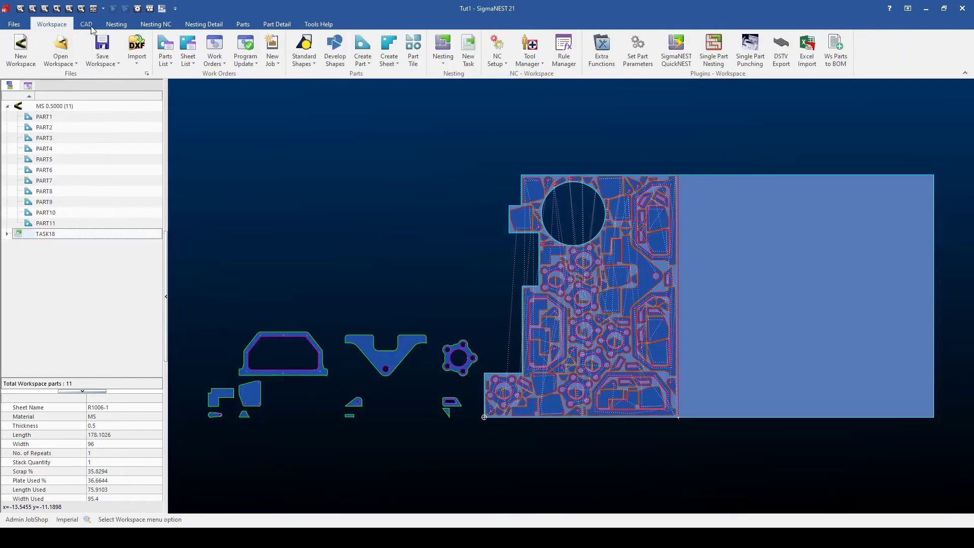
{"action": "left_click", "coordinate": [189, 49]}
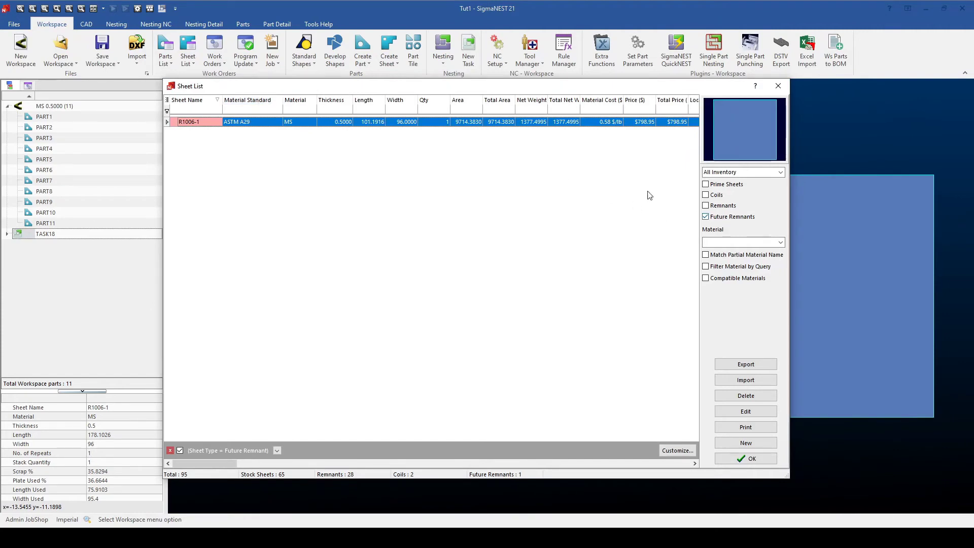
Step: Include Remnants in the Sheet List and add R1013-1 to the workspace
{"action": "left_click", "coordinate": [298, 123]}
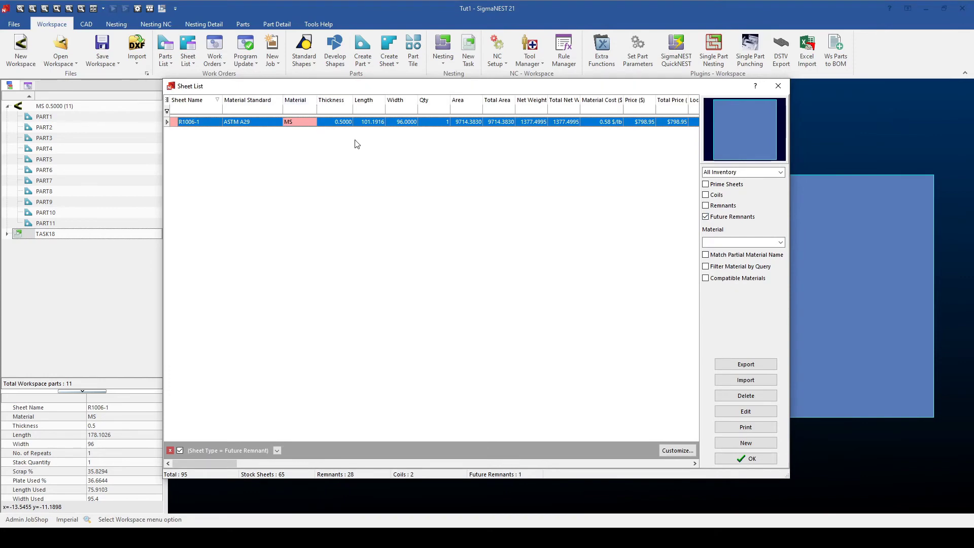
{"action": "left_click", "coordinate": [705, 206]}
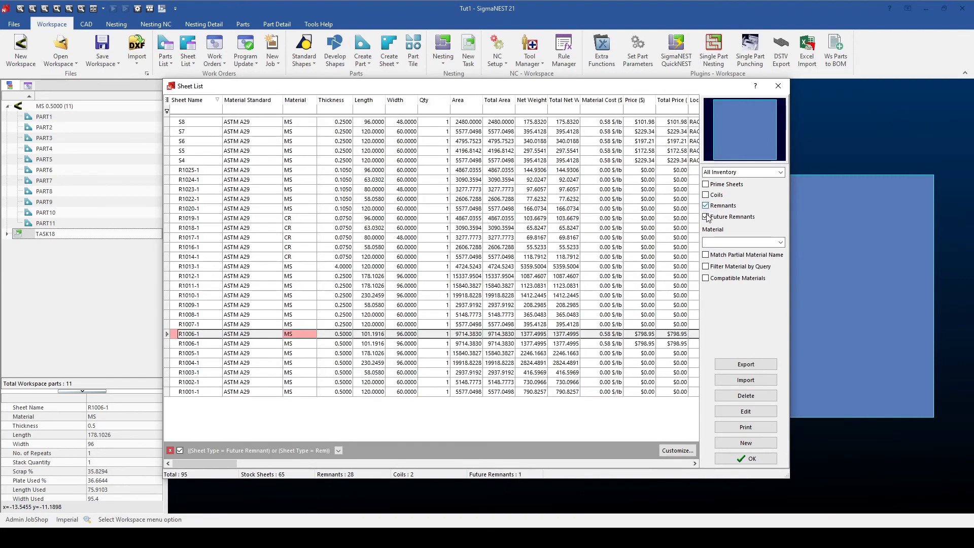
{"action": "left_click", "coordinate": [388, 269]}
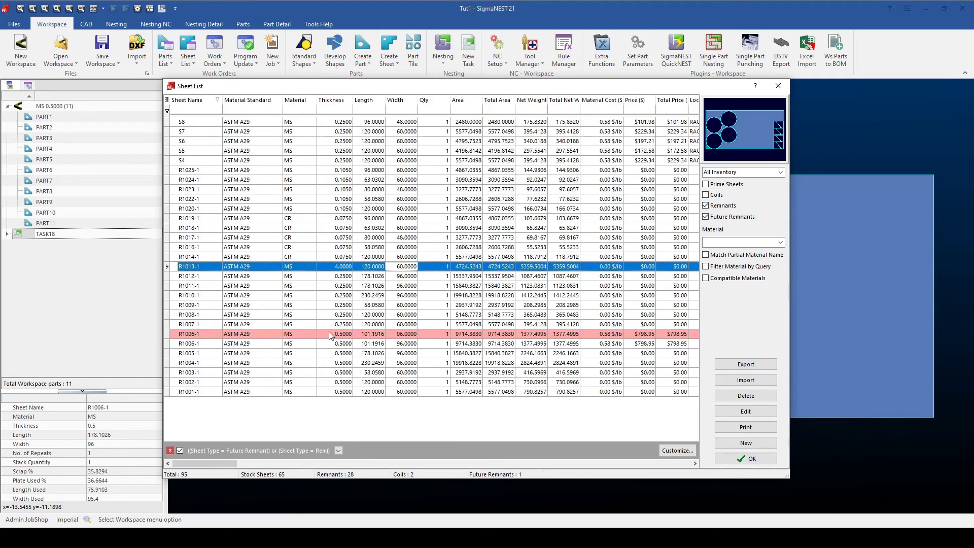
{"action": "left_click", "coordinate": [744, 459]}
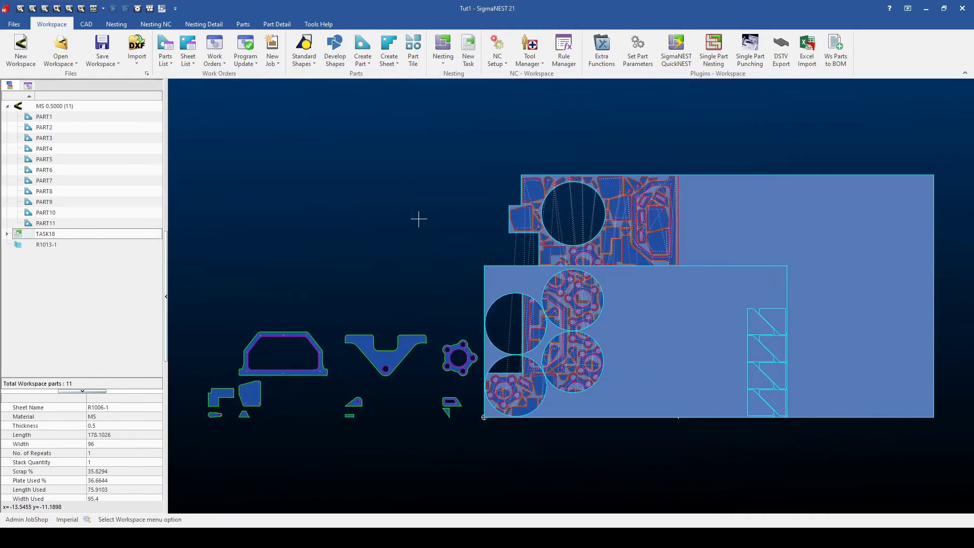
Step: Update posted program 3 for sheet R1006-1 in Program Update, then close the window
{"action": "left_click", "coordinate": [246, 49]}
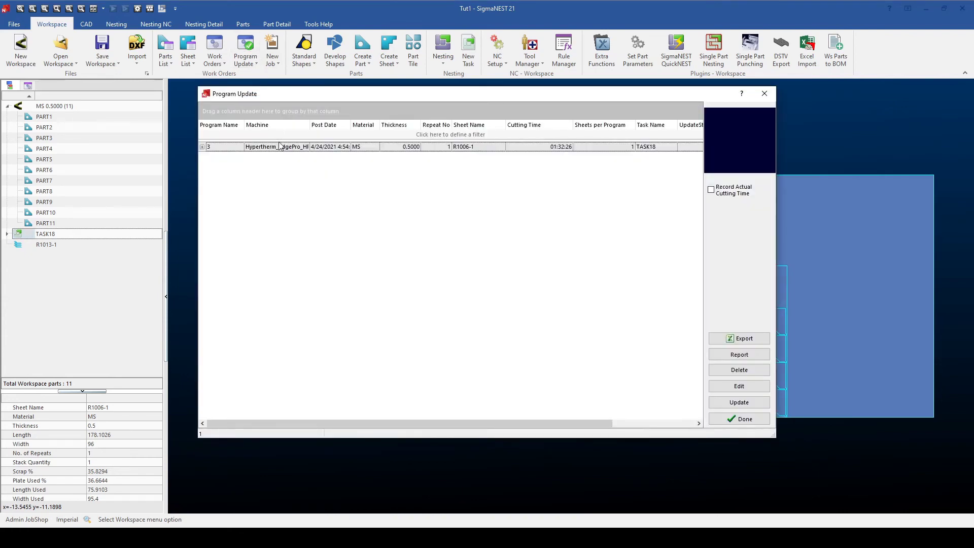
{"action": "left_click", "coordinate": [282, 147]}
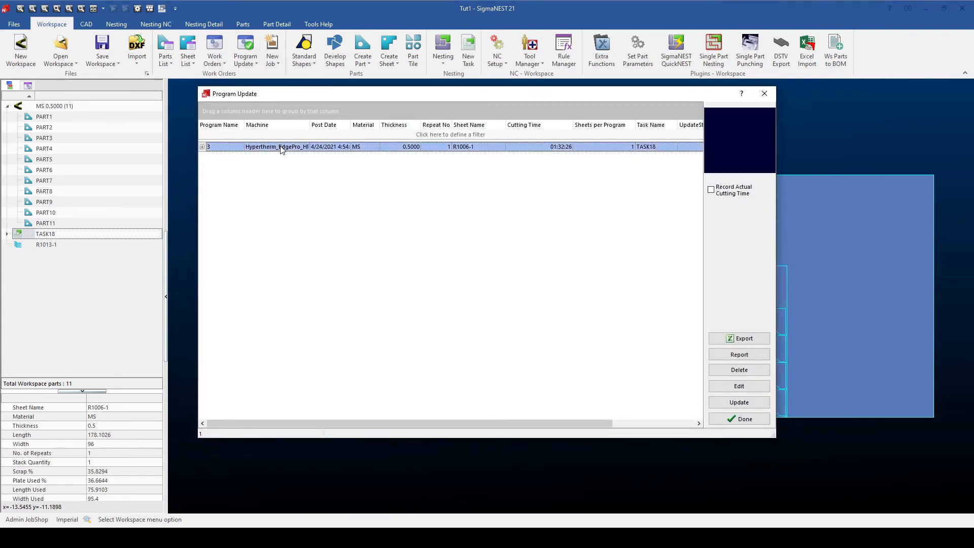
{"action": "left_click", "coordinate": [728, 403]}
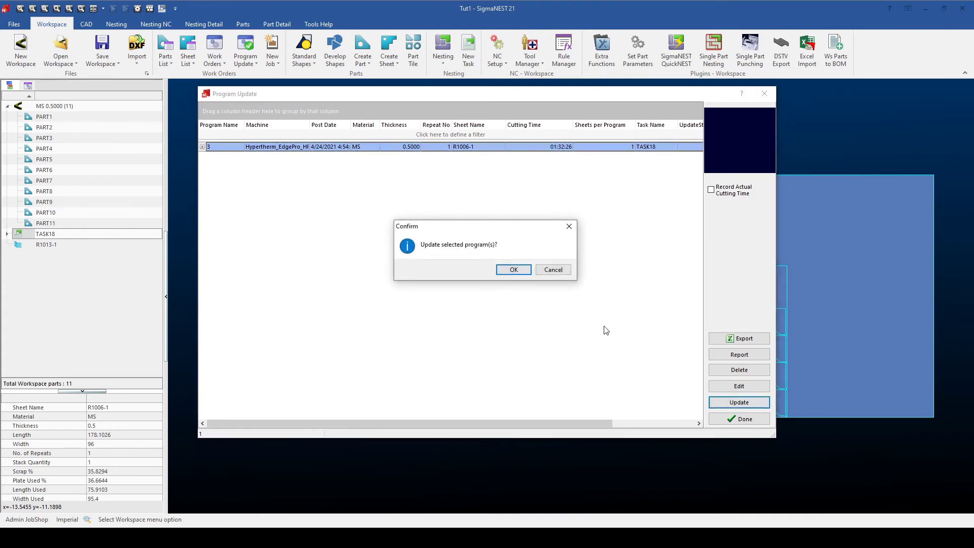
{"action": "left_click", "coordinate": [514, 271]}
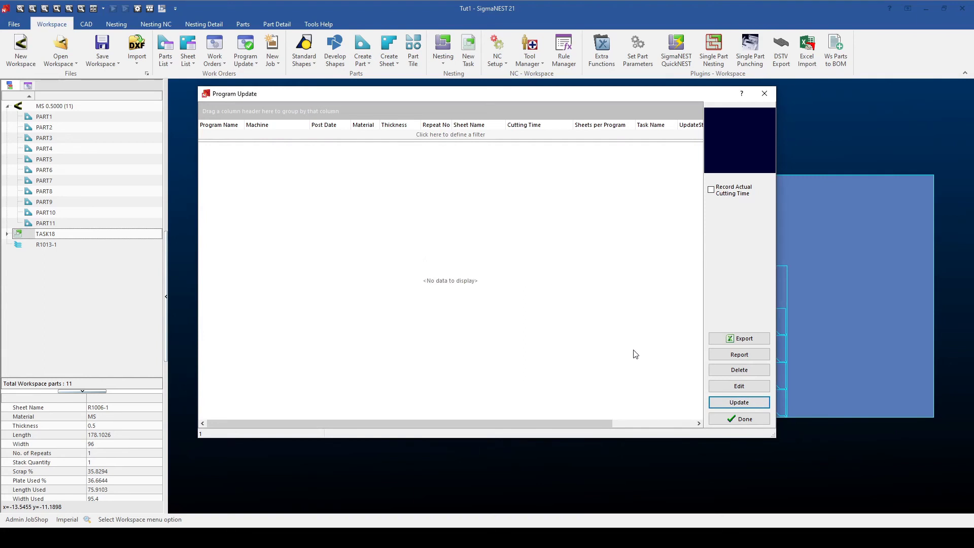
{"action": "left_click", "coordinate": [738, 415]}
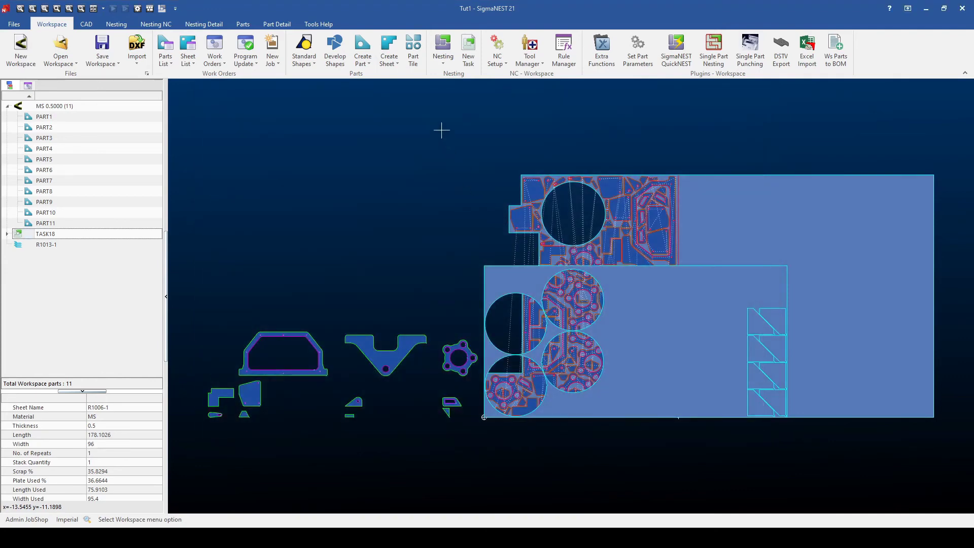
Step: Tile the workspace parts so none overlap, then preview sheet S4 and remnant R1006-1 in the Sheet List
{"action": "left_click", "coordinate": [420, 65]}
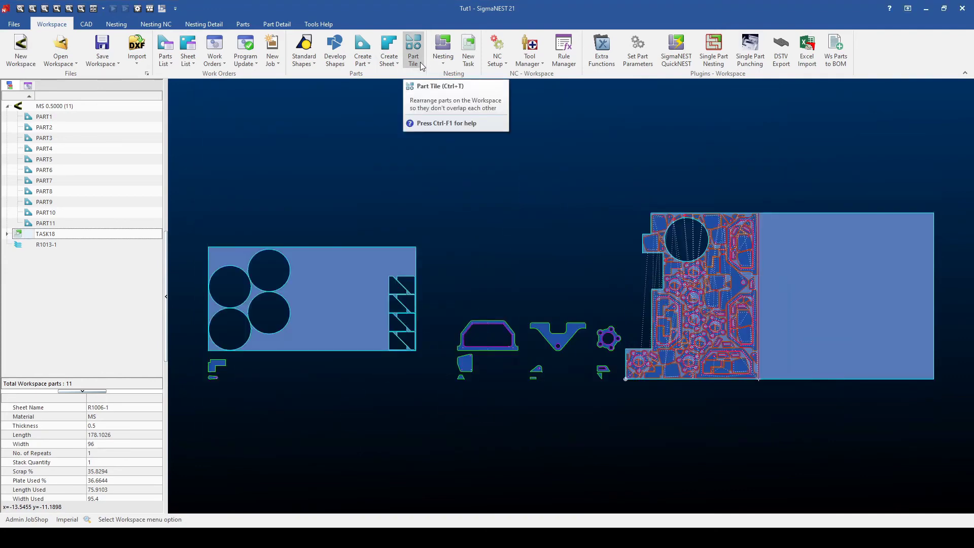
{"action": "left_click", "coordinate": [189, 45]}
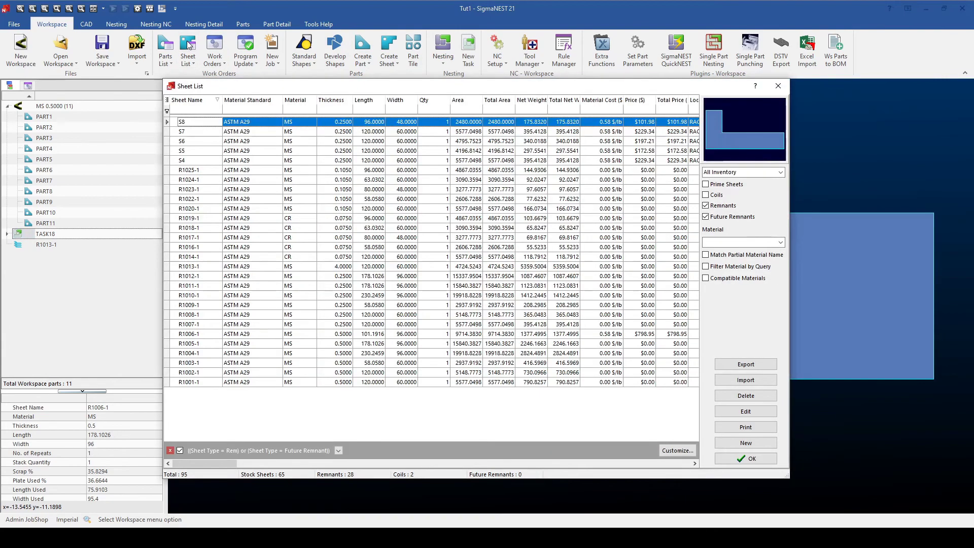
{"action": "left_click", "coordinate": [231, 162]}
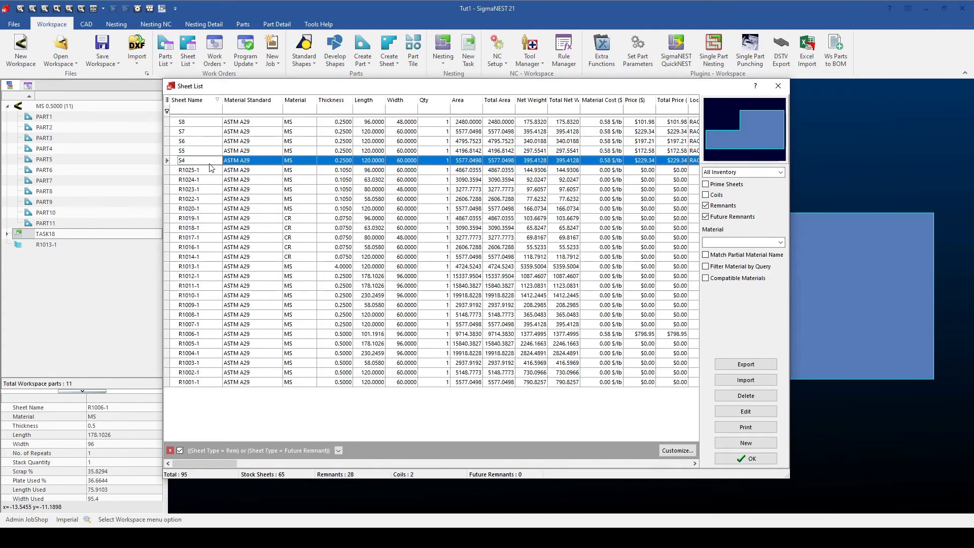
{"action": "left_click", "coordinate": [320, 334]}
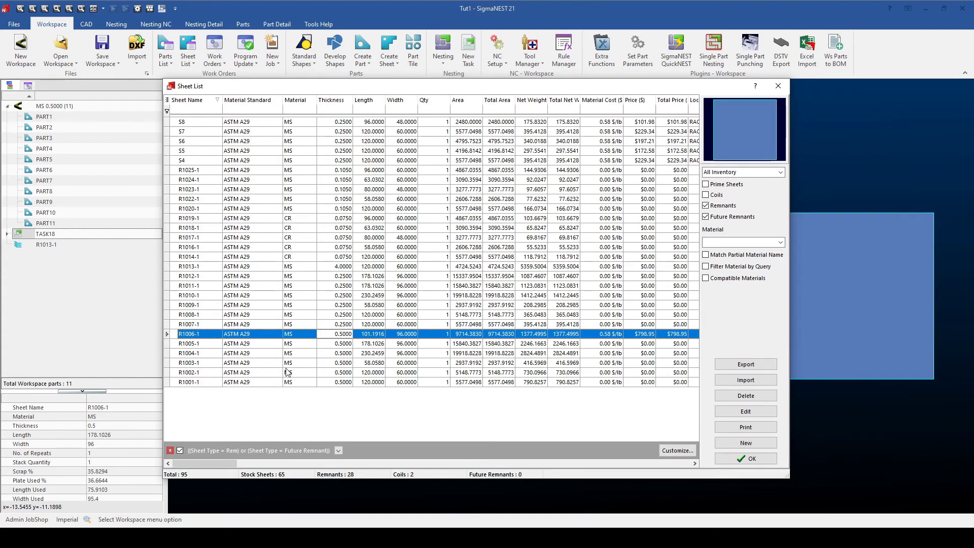
Step: Open the TASK18 nest and create remnants from it with a 0.1000 part border offset
{"action": "left_click", "coordinate": [779, 86]}
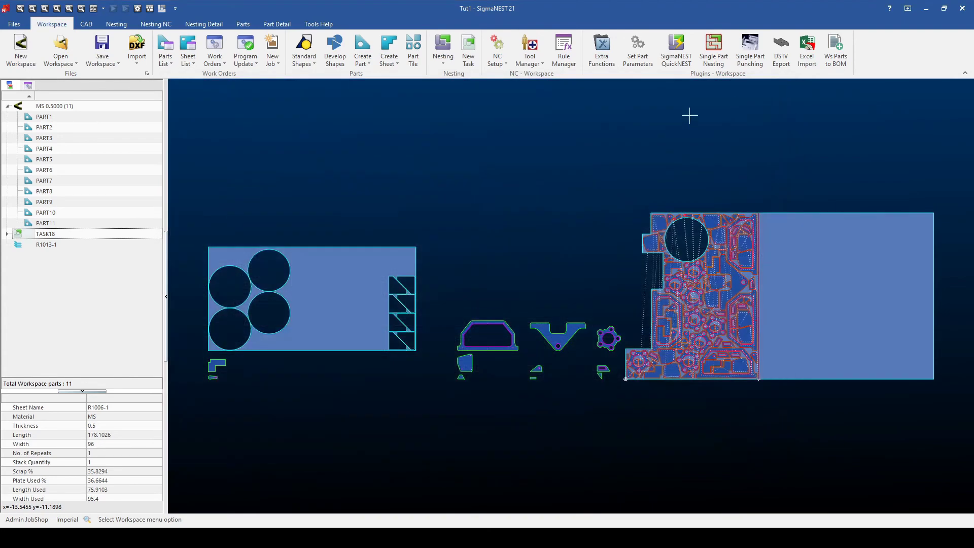
{"action": "left_click", "coordinate": [102, 235]}
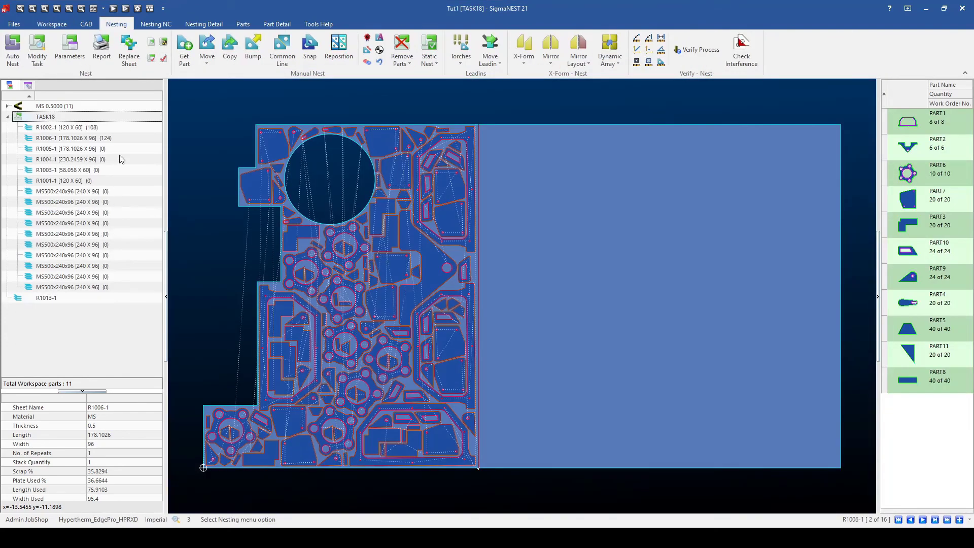
{"action": "left_click", "coordinate": [163, 25]}
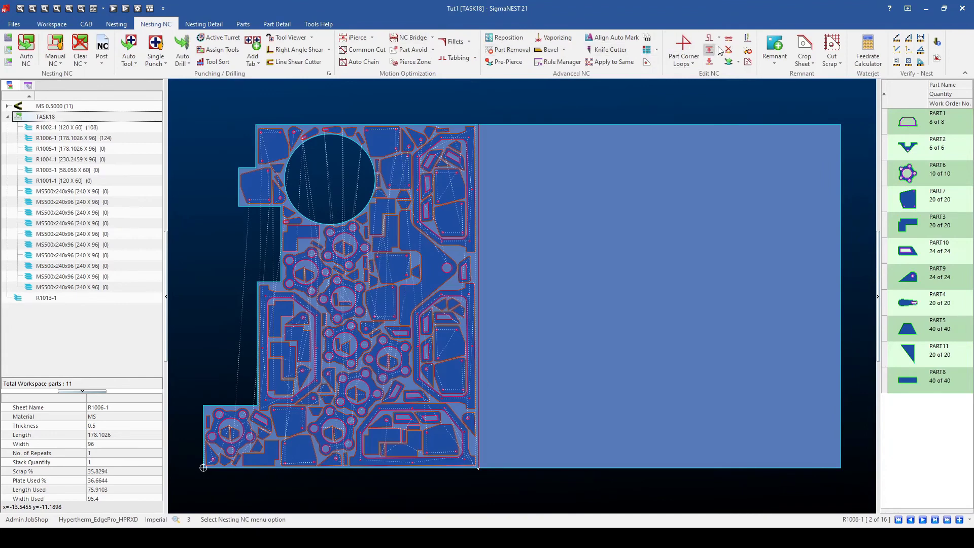
{"action": "left_click", "coordinate": [772, 45]}
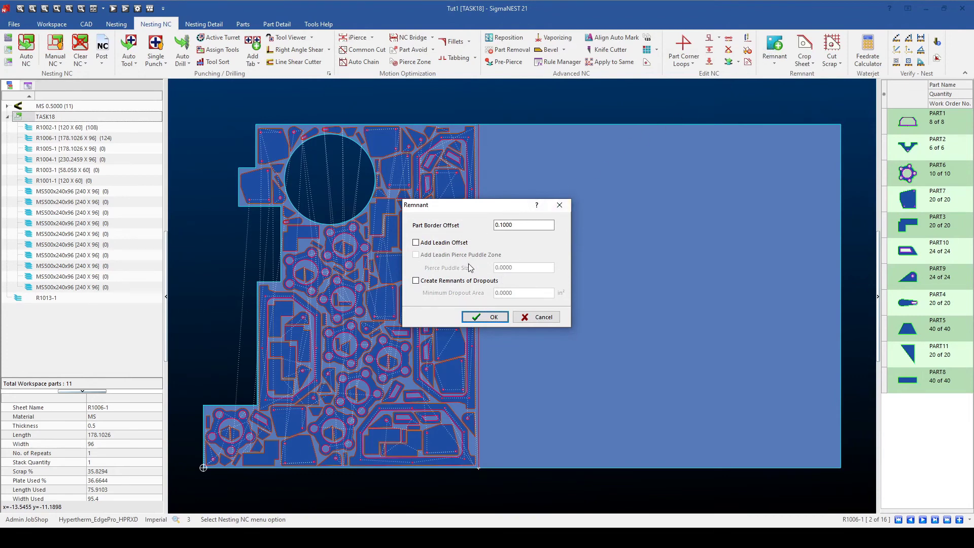
{"action": "left_click", "coordinate": [490, 316]}
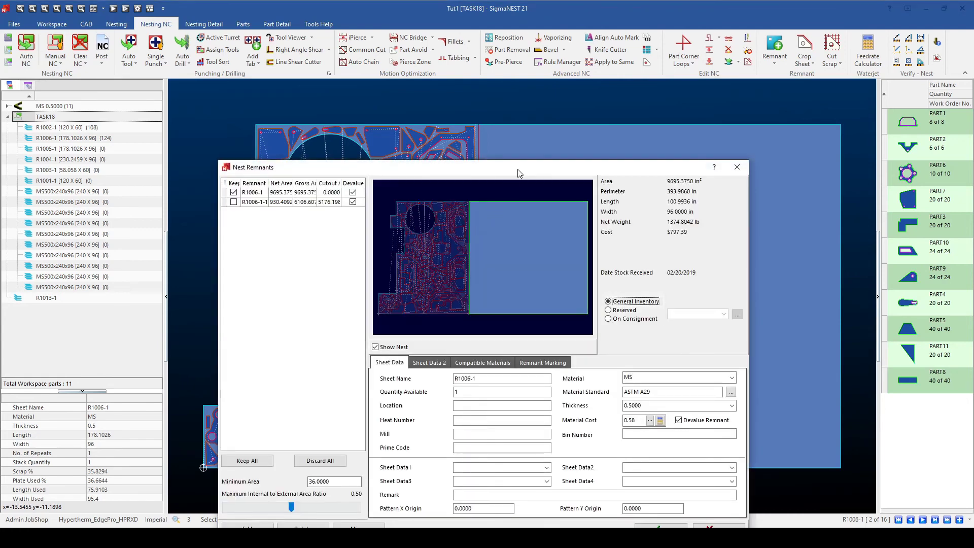
Step: Keep the skeleton remnant R1006-1-1 along with R1006-1 and confirm
{"action": "left_click_drag", "start_coordinate": [517, 169], "coordinate": [516, 93]}
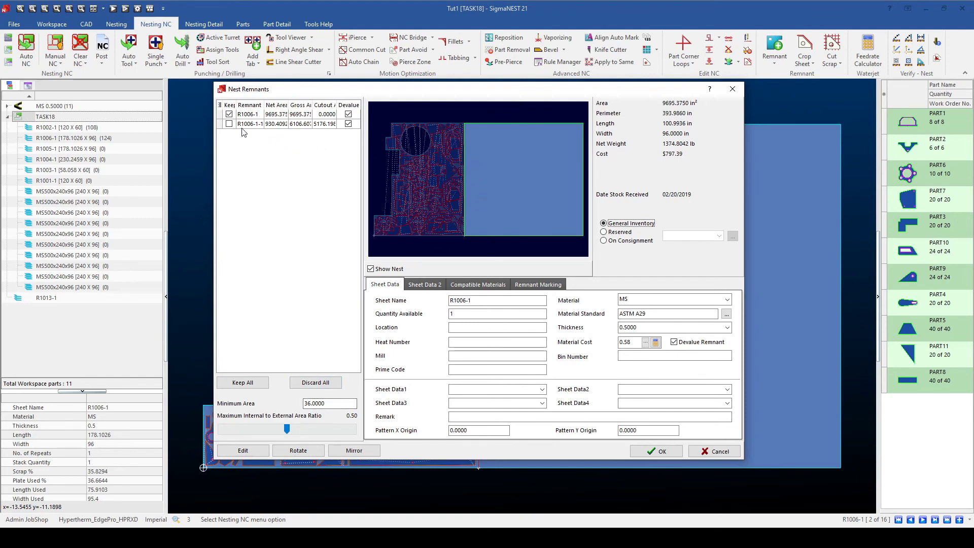
{"action": "left_click", "coordinate": [229, 126]}
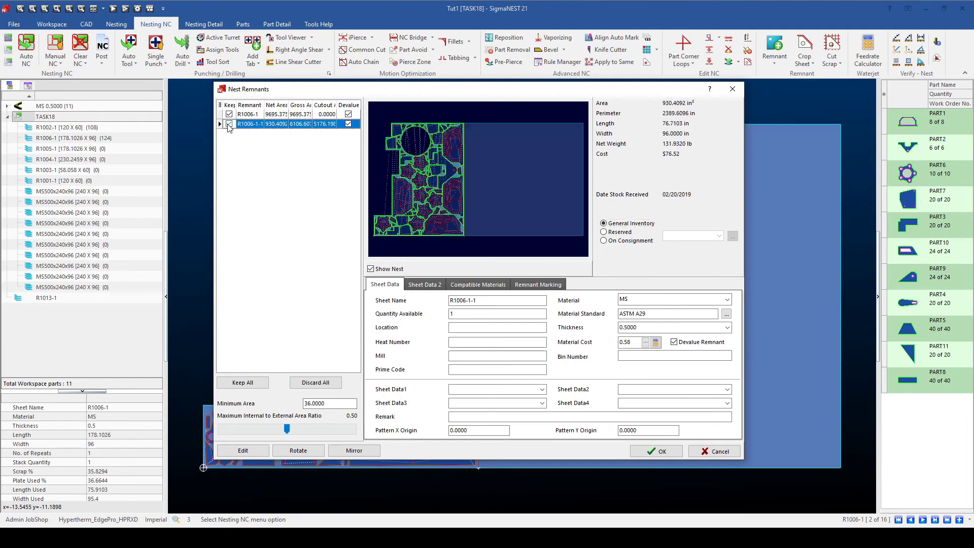
{"action": "left_click", "coordinate": [229, 124]}
{"action": "left_click", "coordinate": [248, 114]}
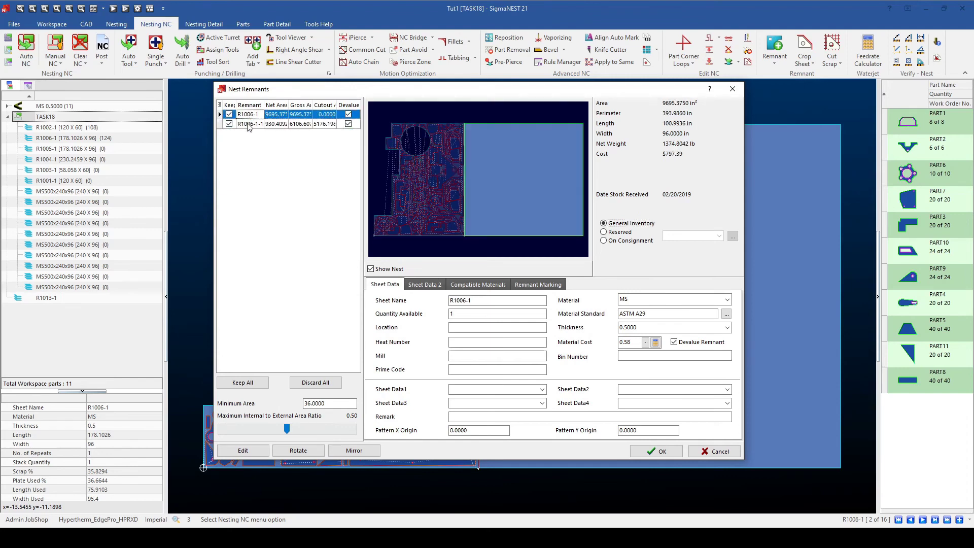
{"action": "left_click", "coordinate": [249, 124]}
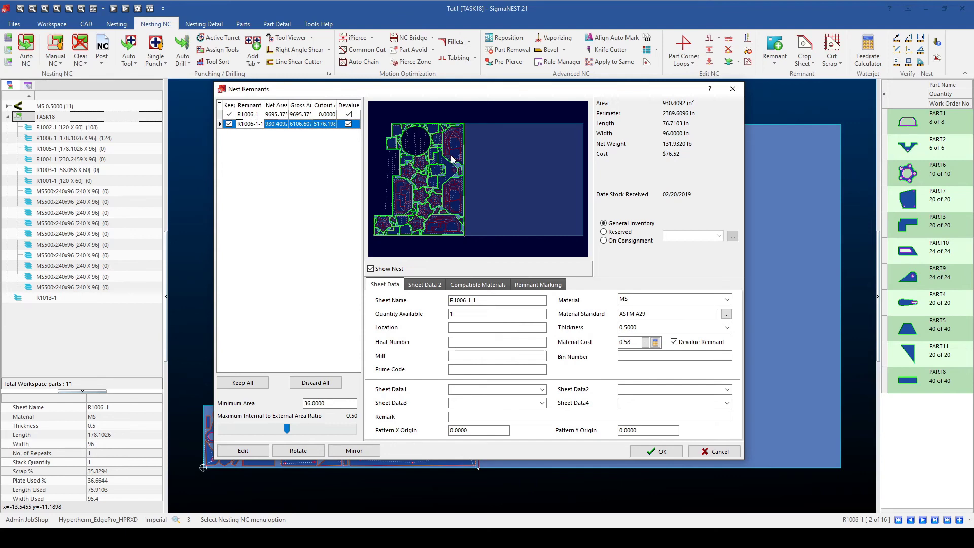
{"action": "left_click", "coordinate": [652, 451]}
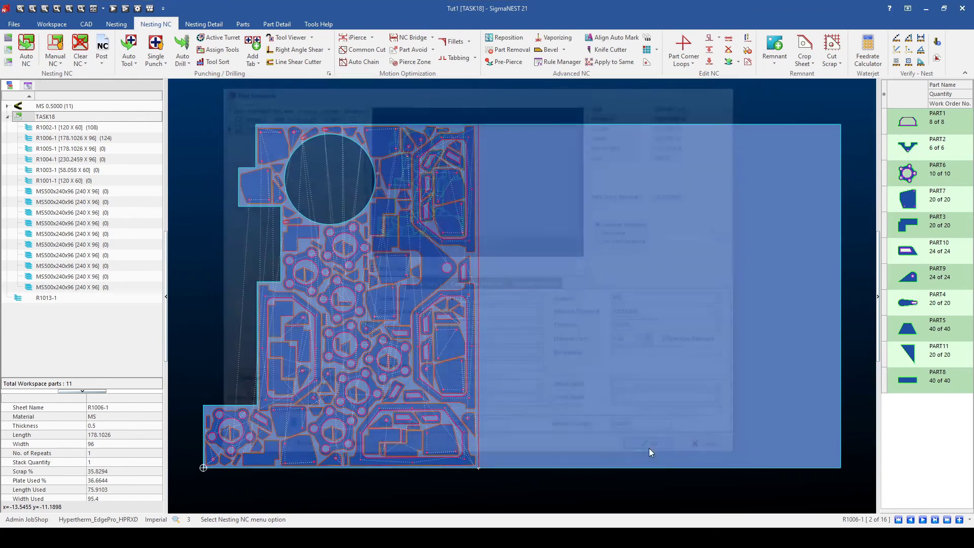
Step: Post all NC programs for TASK18, overwriting the existing ones, and return to the Workspace tools
{"action": "left_click", "coordinate": [105, 46]}
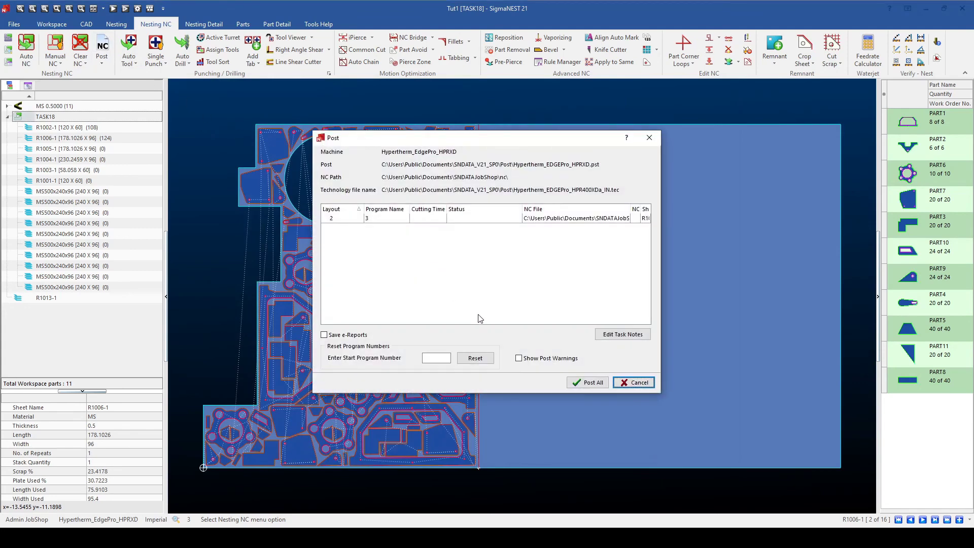
{"action": "left_click", "coordinate": [588, 382]}
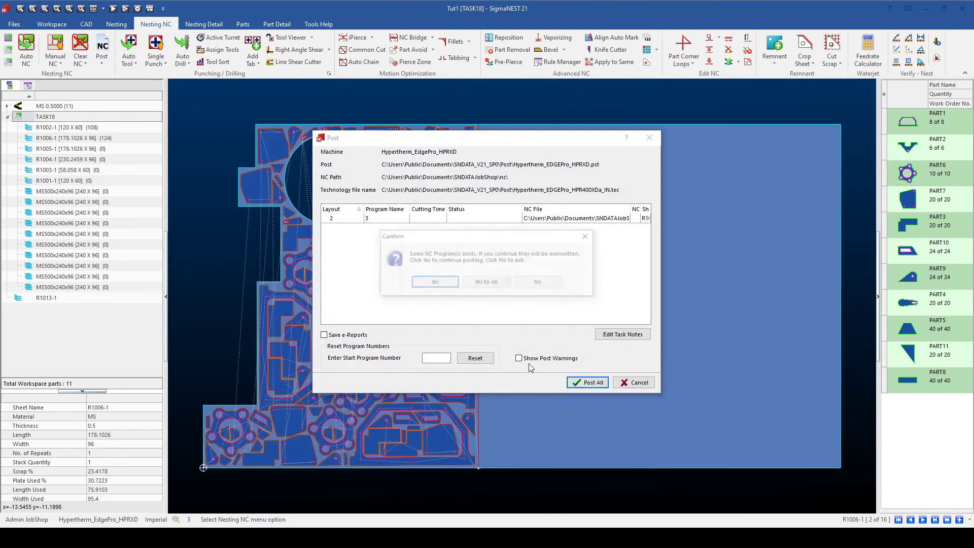
{"action": "left_click", "coordinate": [481, 285]}
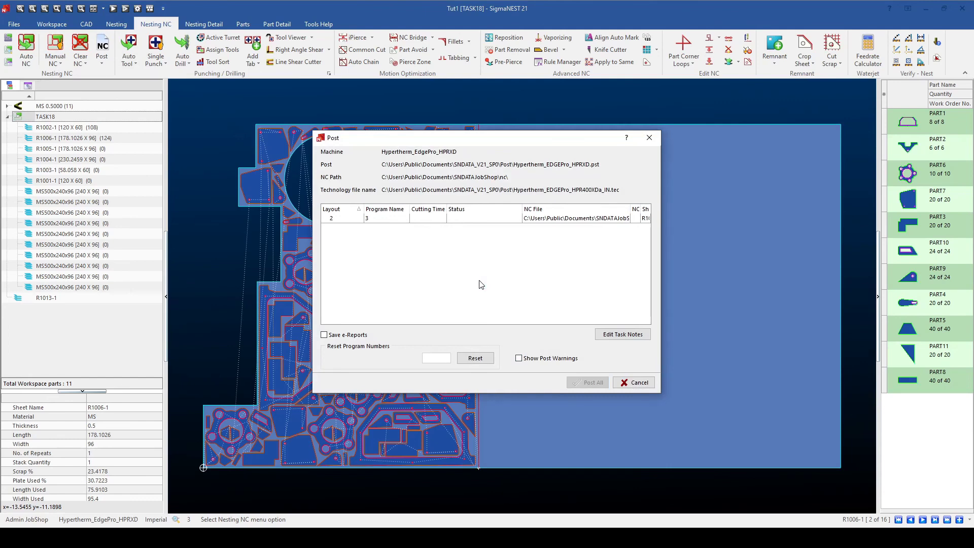
{"action": "left_click", "coordinate": [615, 381]}
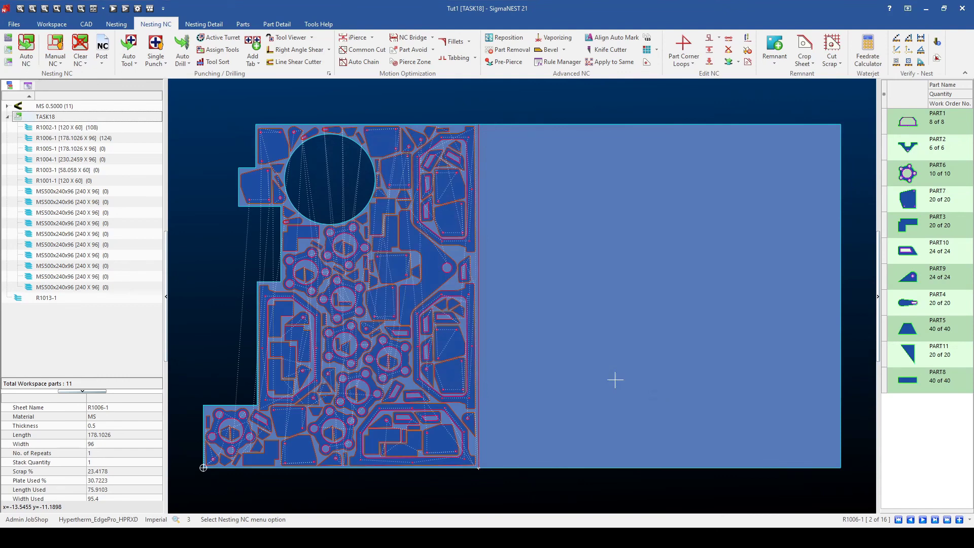
{"action": "left_click", "coordinate": [55, 24]}
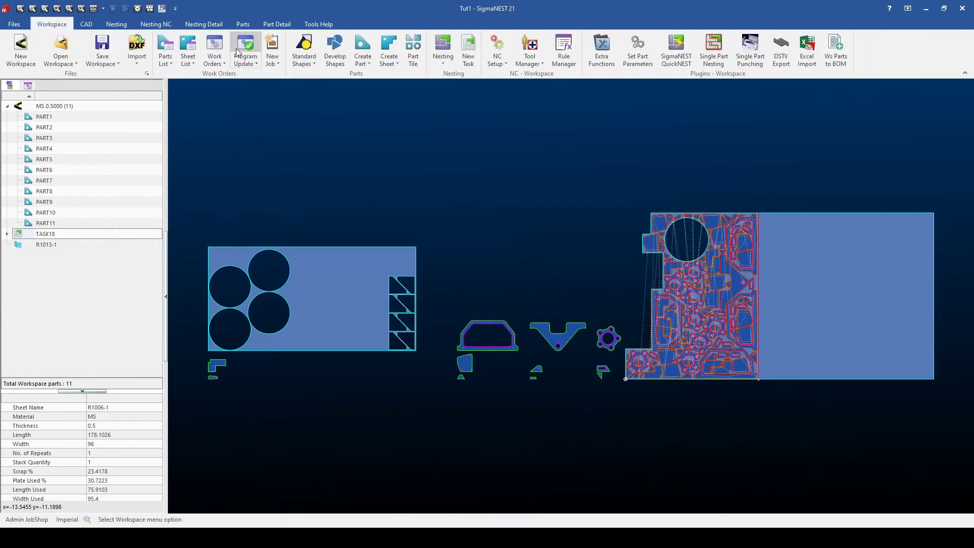
Step: In Program Update, review program 3's remnants R1006-1 and R1006-1-1, then finish with Done
{"action": "left_click", "coordinate": [240, 50]}
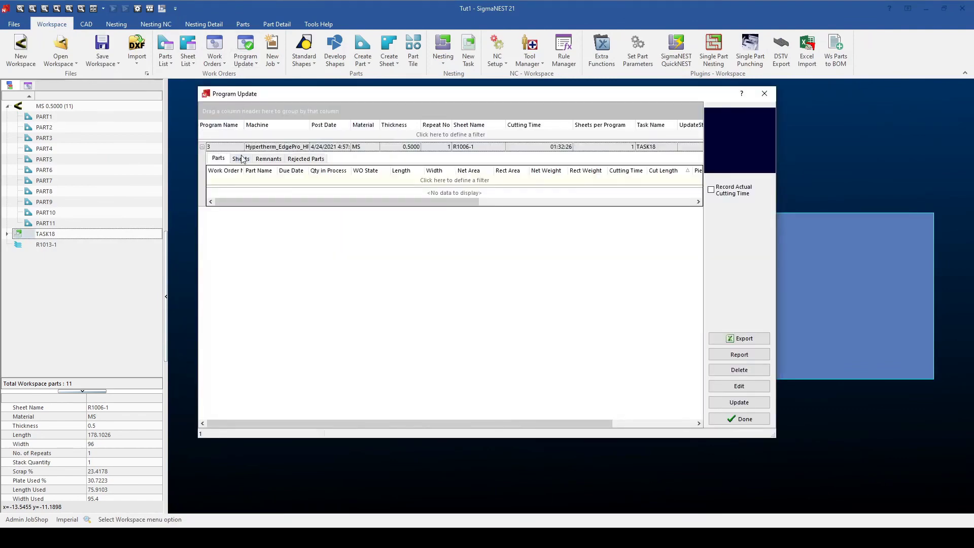
{"action": "left_click", "coordinate": [262, 160]}
{"action": "left_click", "coordinate": [272, 196]}
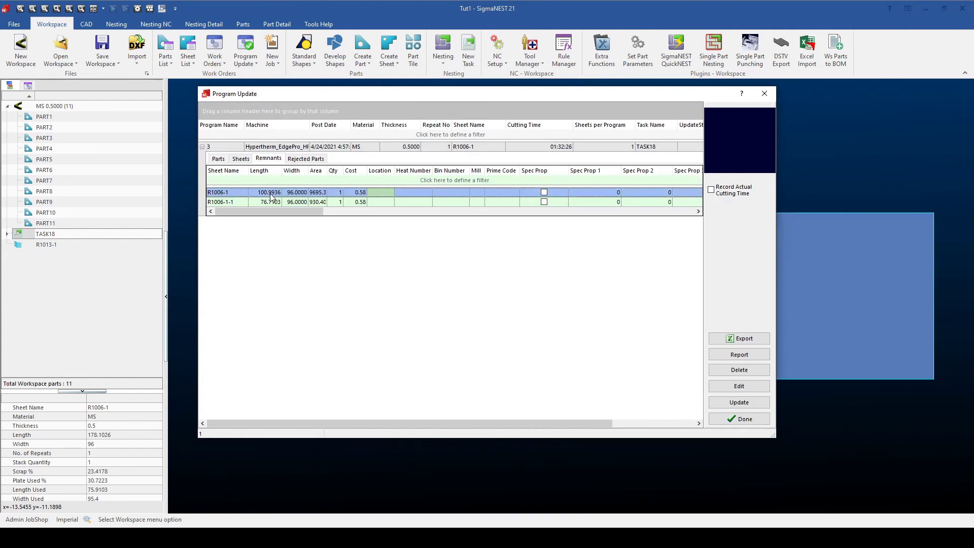
{"action": "left_click", "coordinate": [274, 203]}
{"action": "left_click", "coordinate": [279, 195]}
{"action": "left_click", "coordinate": [279, 203]}
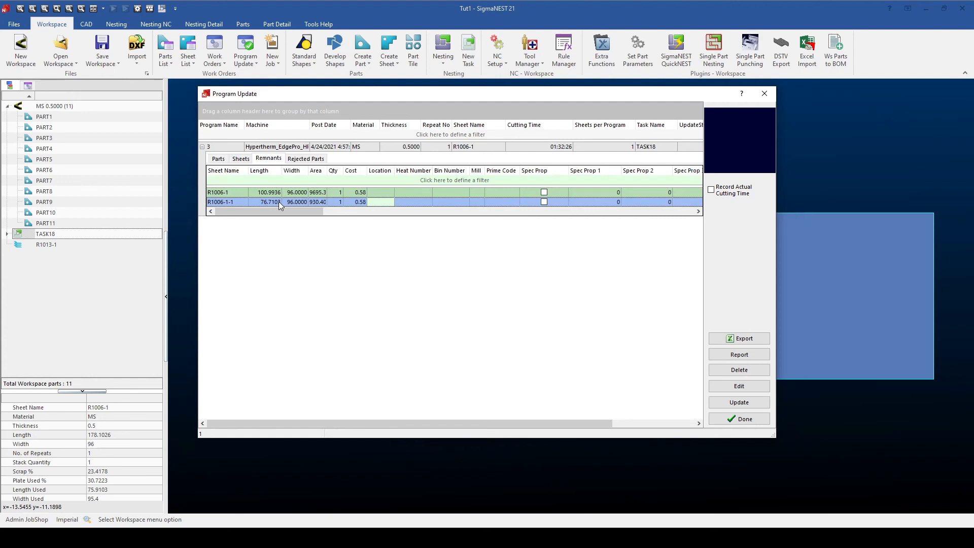
{"action": "left_click", "coordinate": [731, 422]}
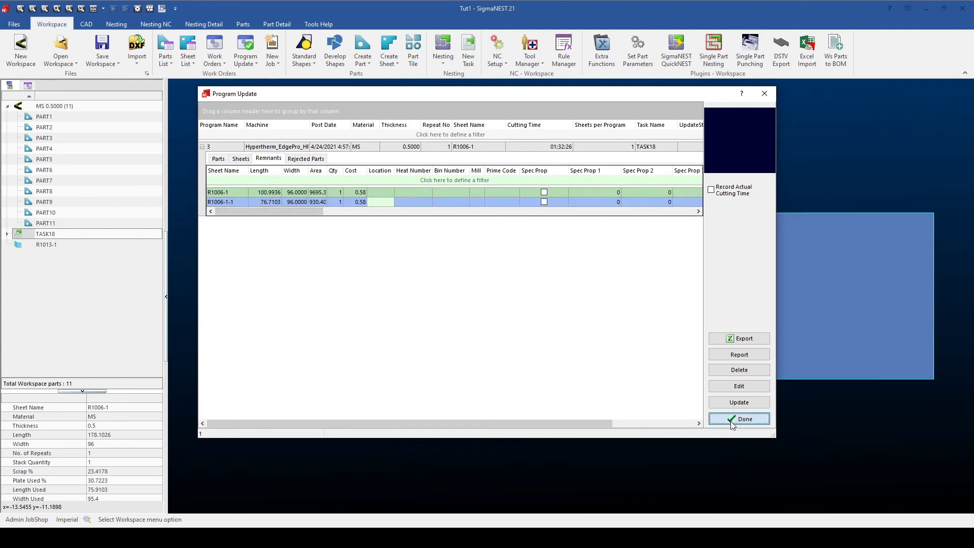